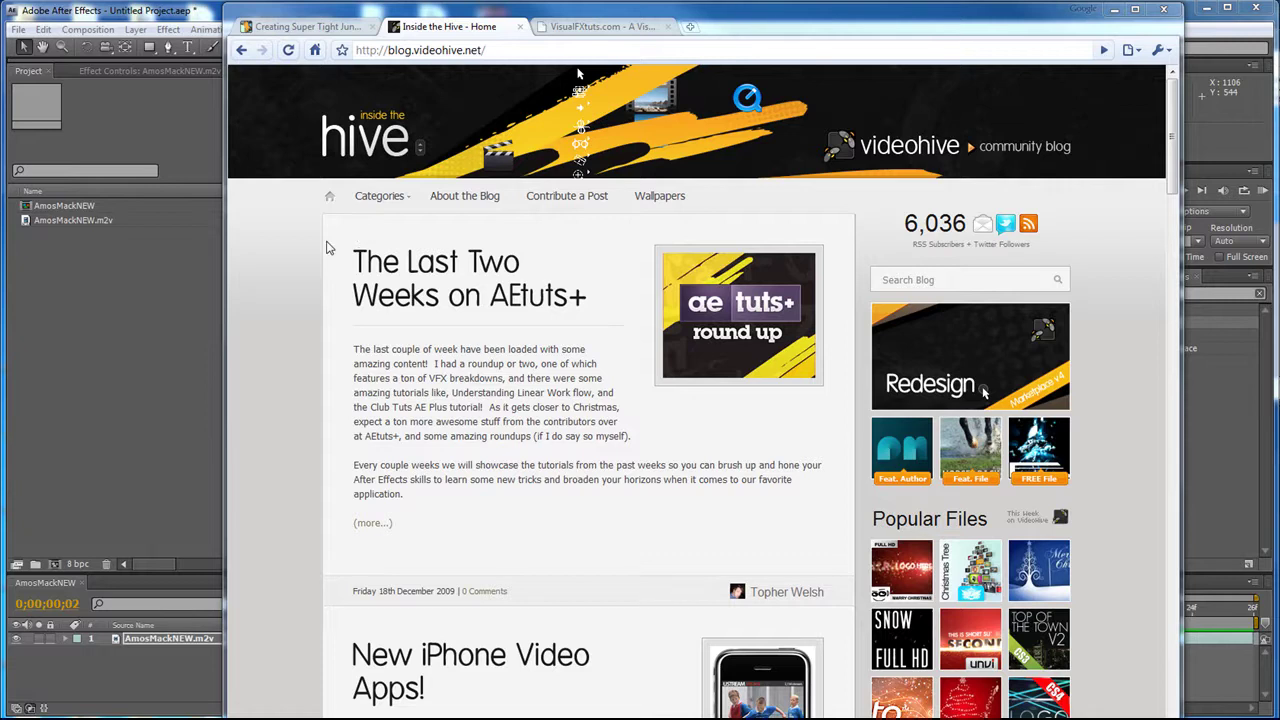
# - Look over the VisualFXtuts.com homepage, then return to the Inside the Hive blog tab
pyautogui.click(604, 28)
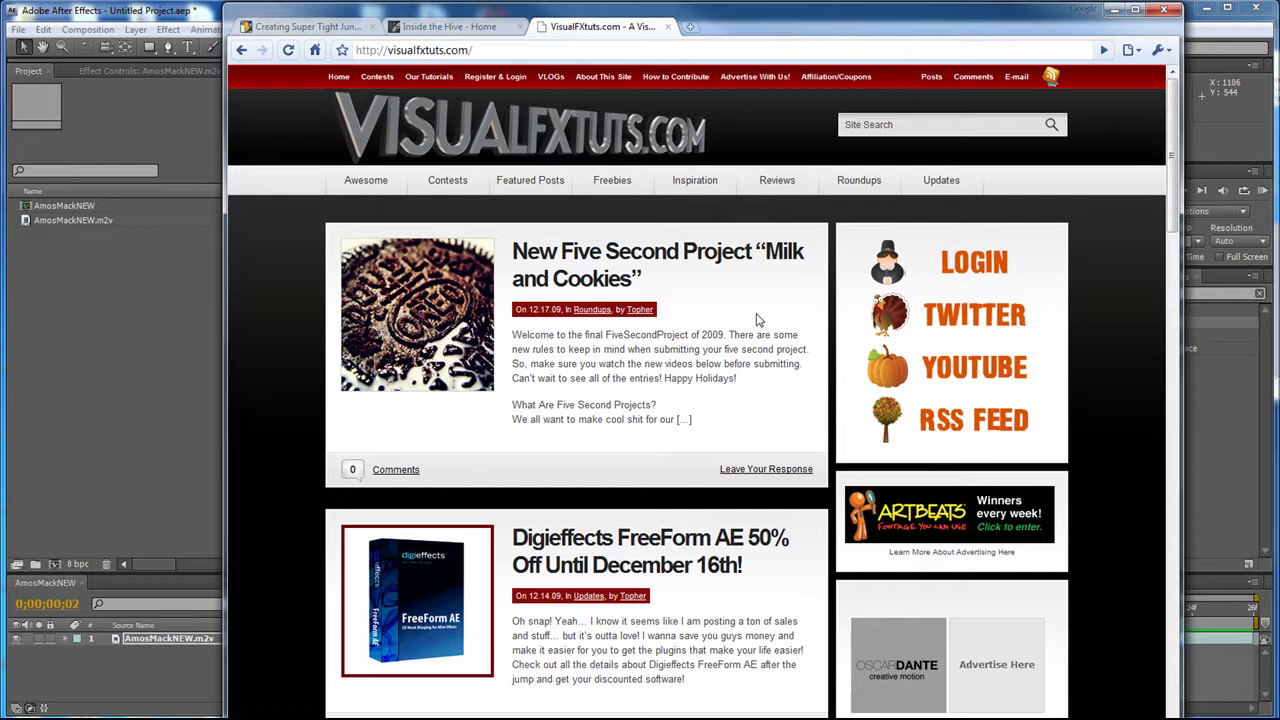
pyautogui.scroll(-5, 286, 363)
pyautogui.scroll(5, 282, 441)
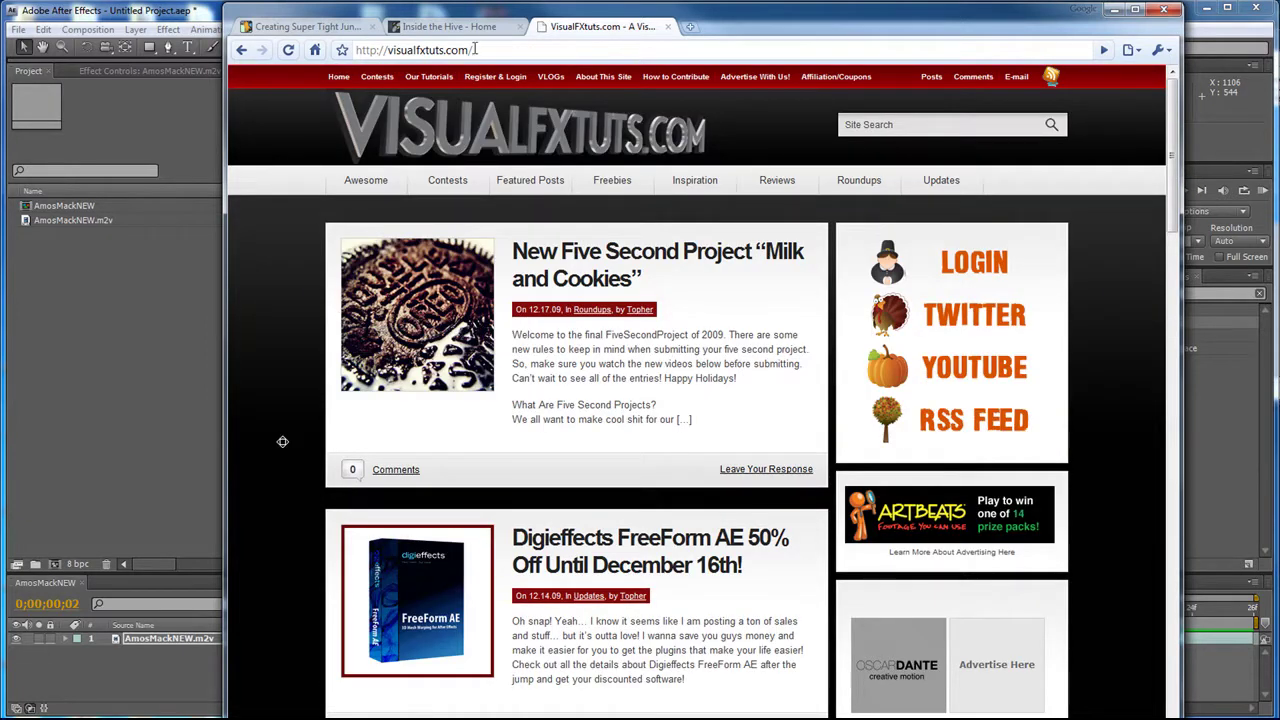
pyautogui.hotkey('ctrl', 'shift', 'Tab')
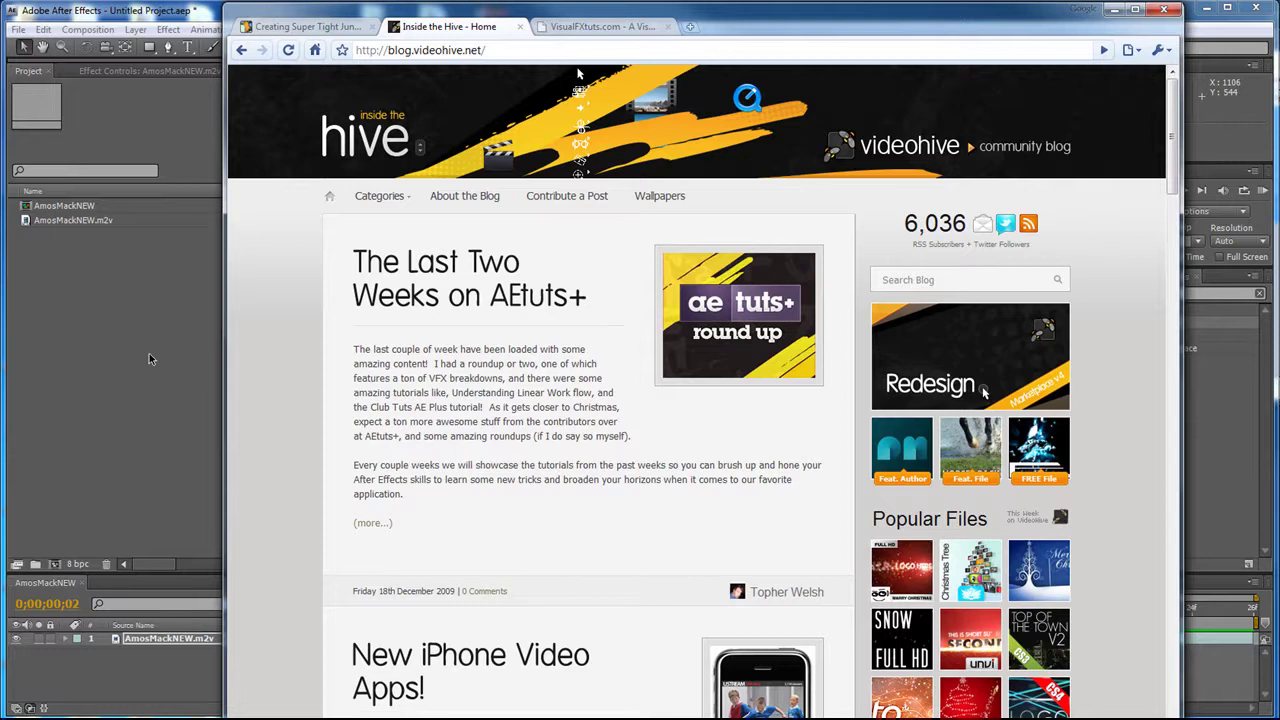
pyautogui.click(177, 368)
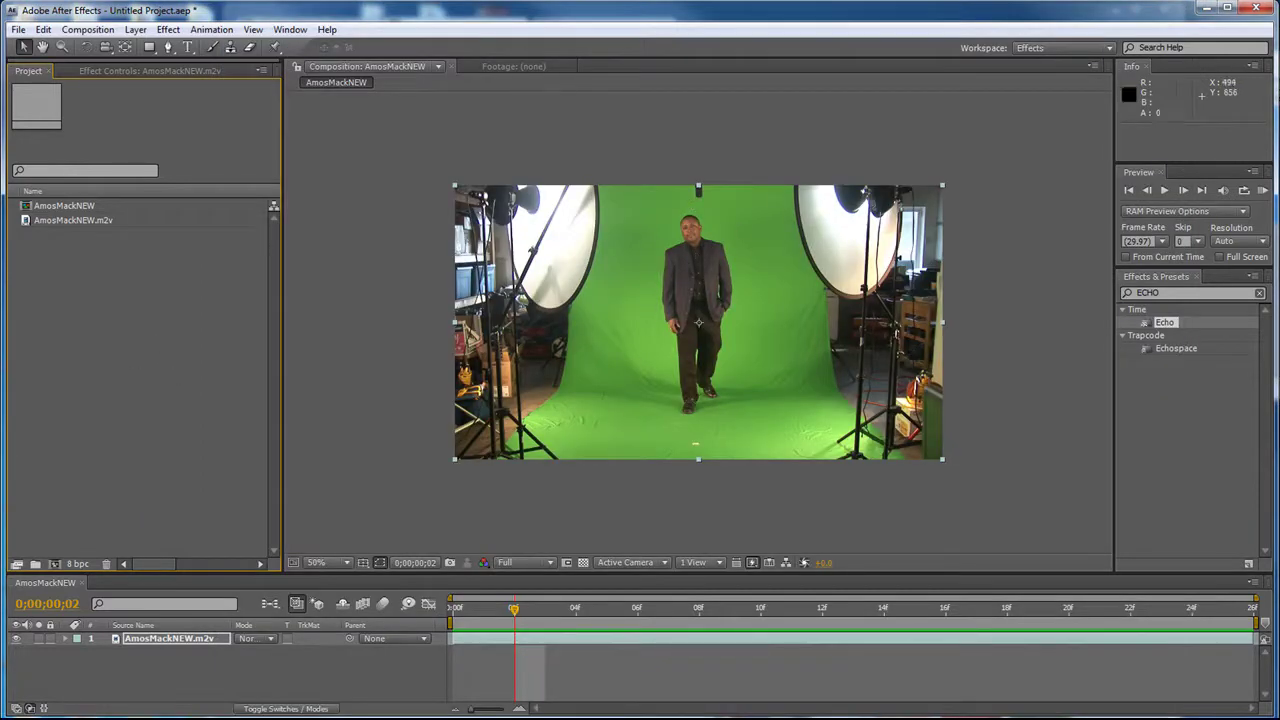
pyautogui.moveTo(445, 719)
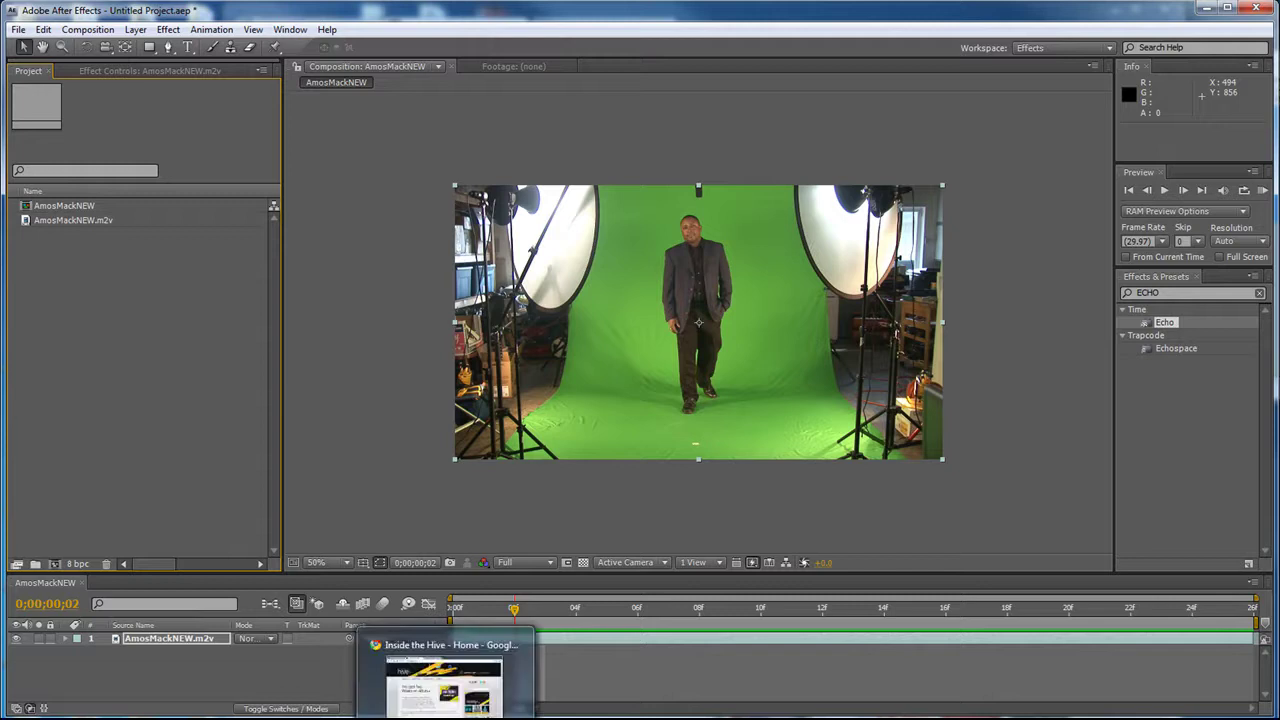
pyautogui.click(445, 684)
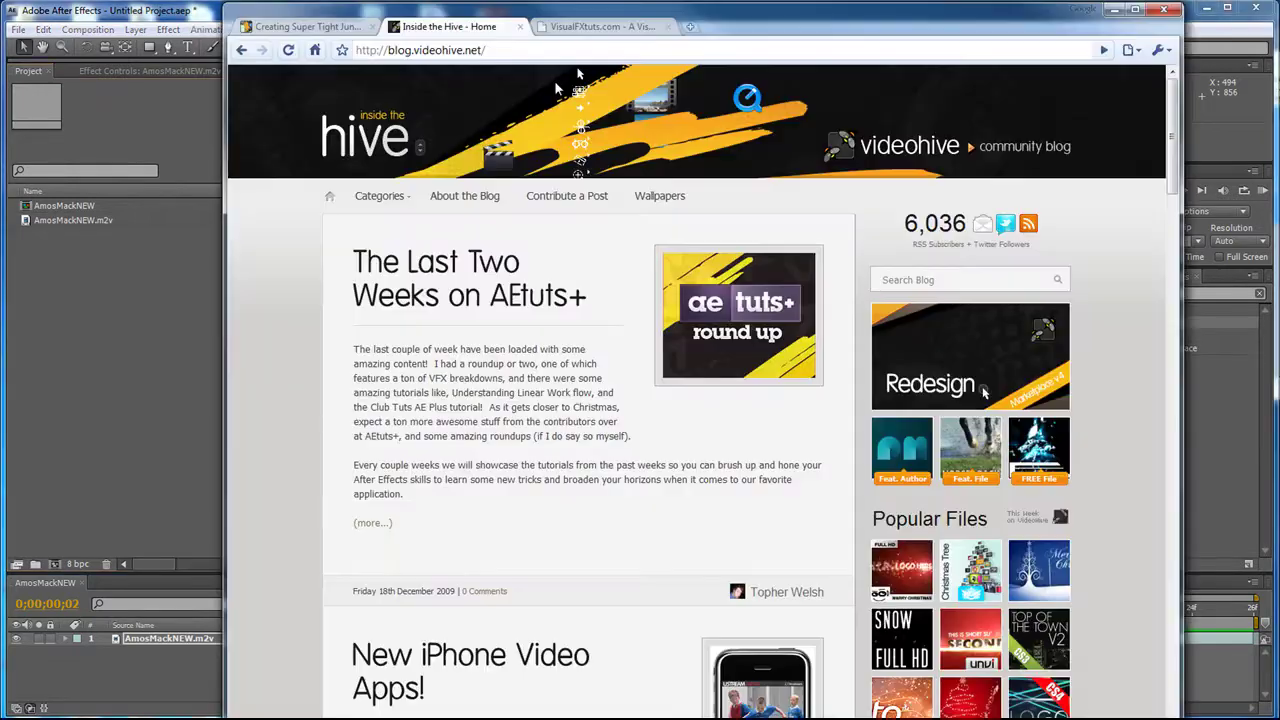
pyautogui.click(310, 27)
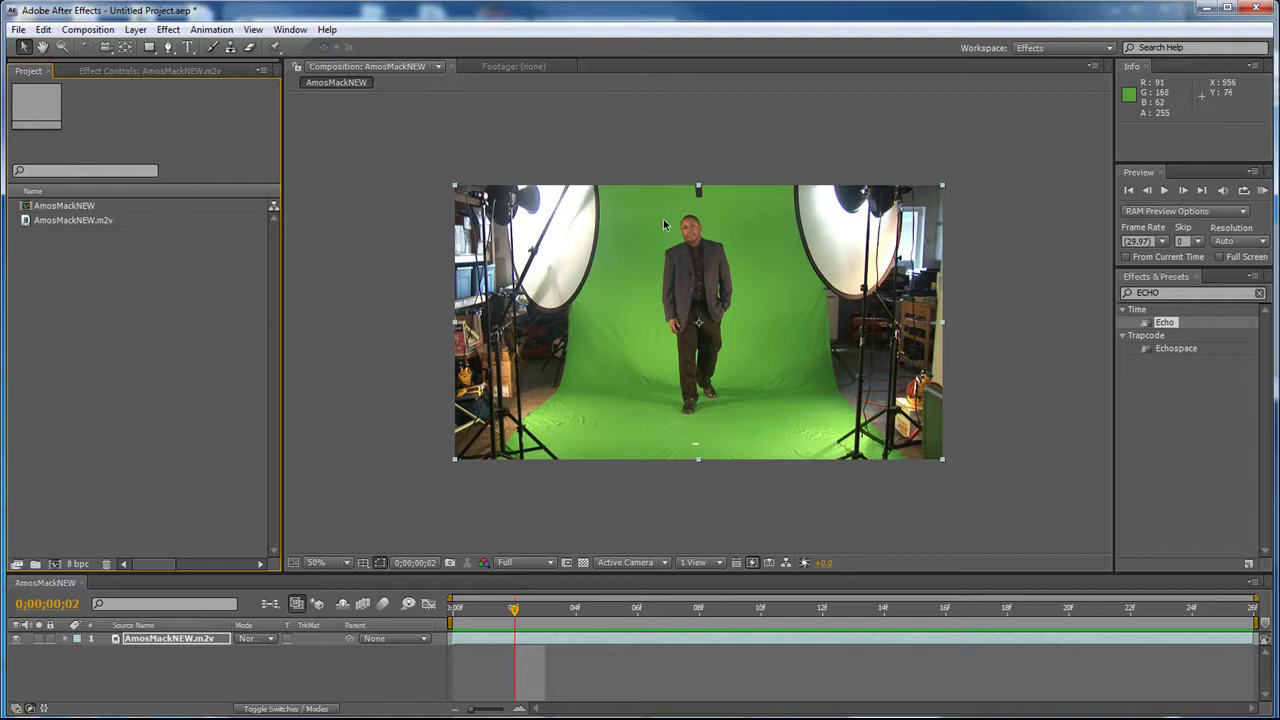
# - View the green-screen footage at 100%, make the viewer taller, then zoom back to 50%
pyautogui.press('/')
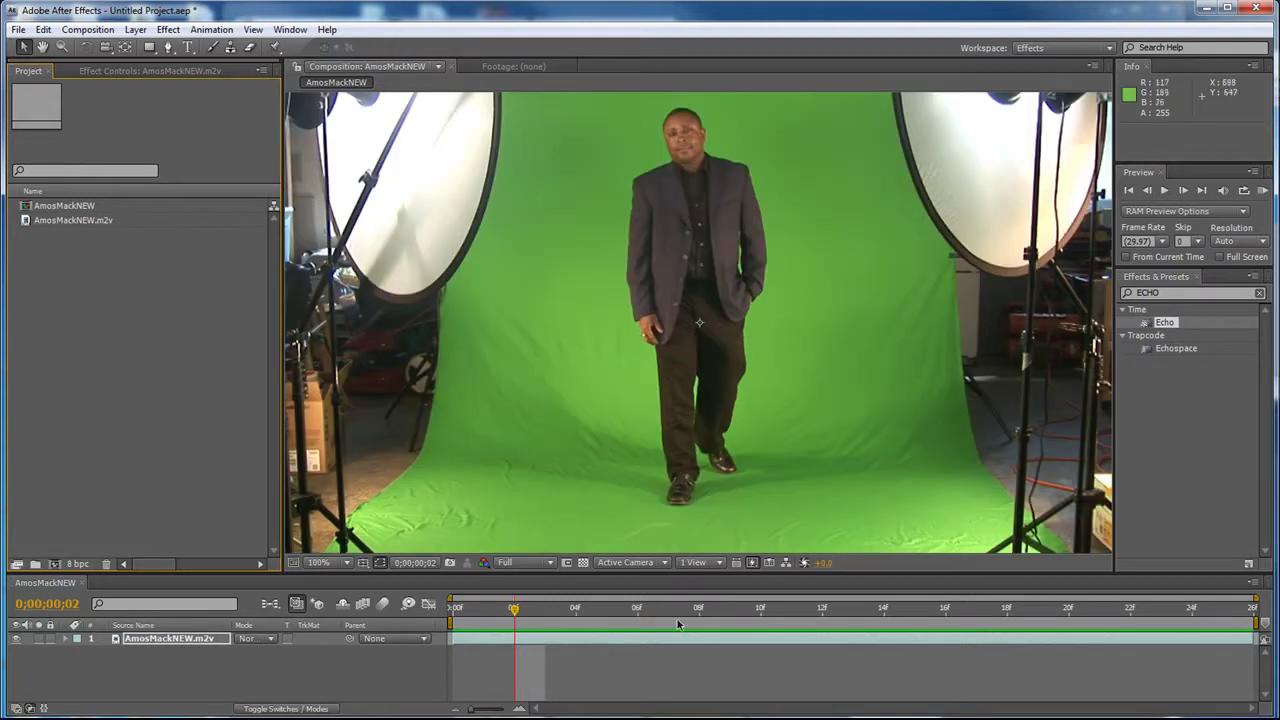
pyautogui.moveTo(664, 572); pyautogui.dragTo(676, 637)
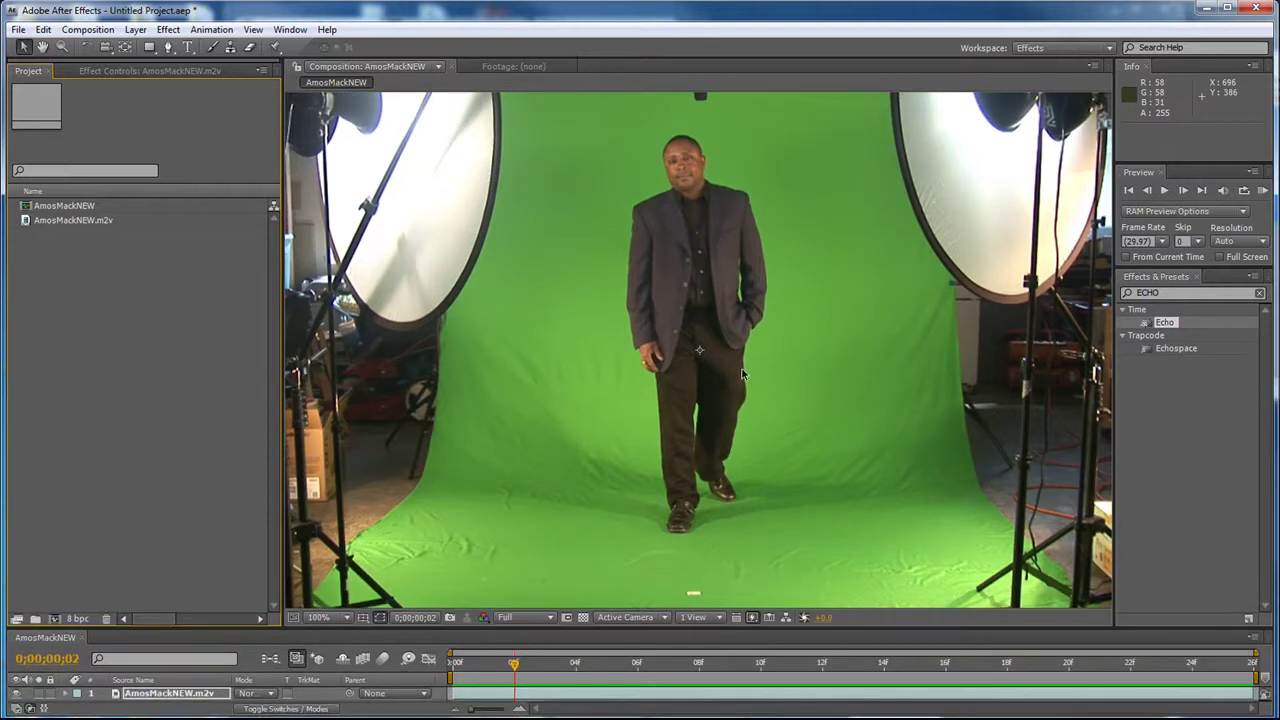
pyautogui.press(',')
pyautogui.press(',')
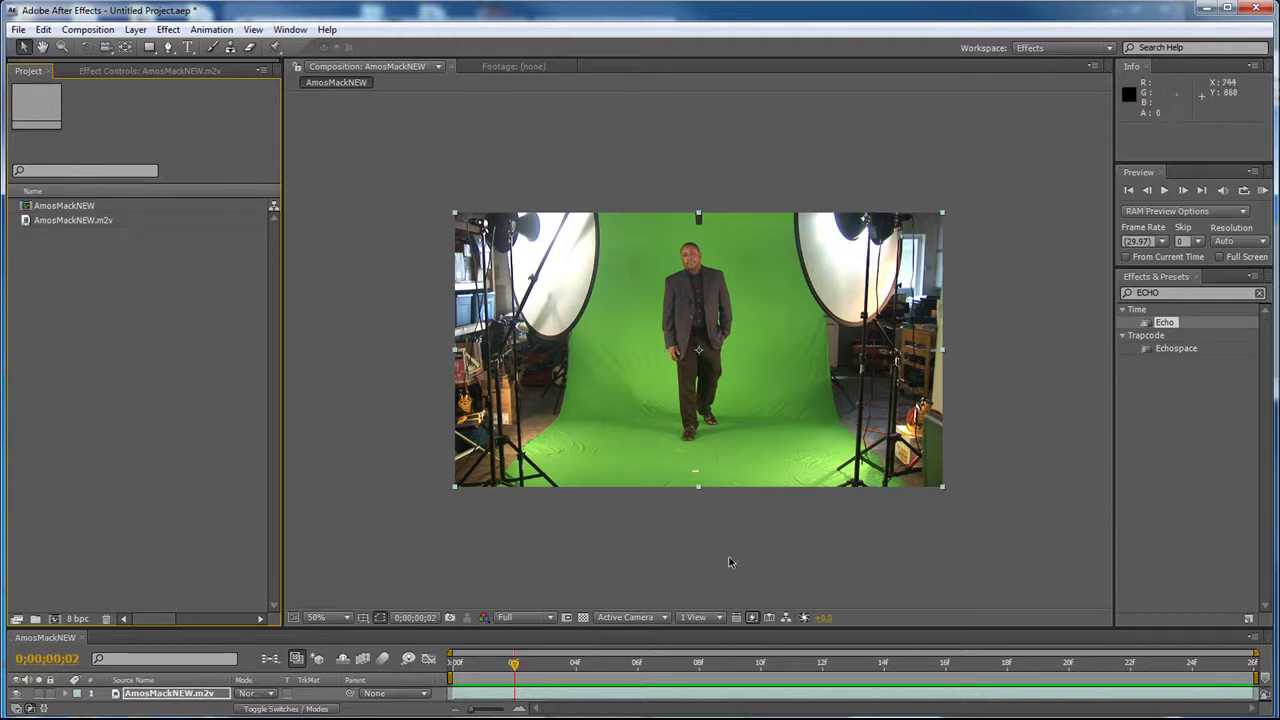
# - RAM-preview the whole clip, then enlarge the timeline and select the green-screen layer
pyautogui.press('KP_0')
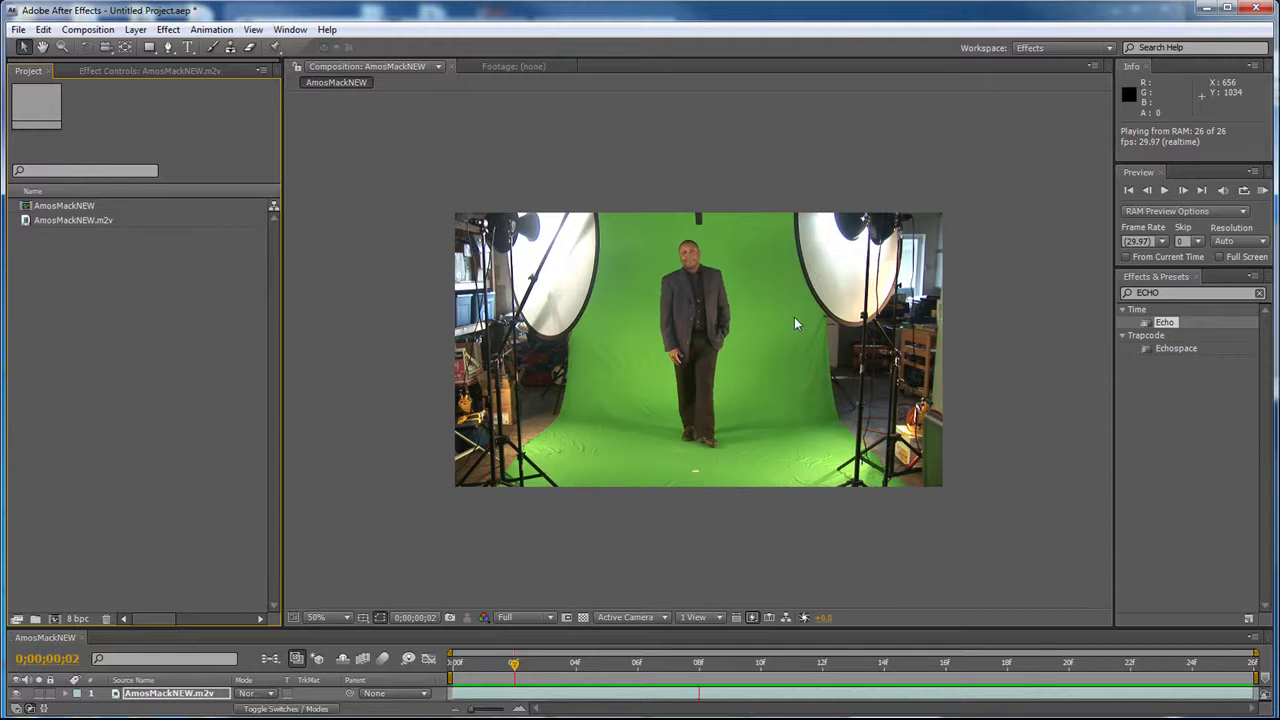
pyautogui.click(385, 415)
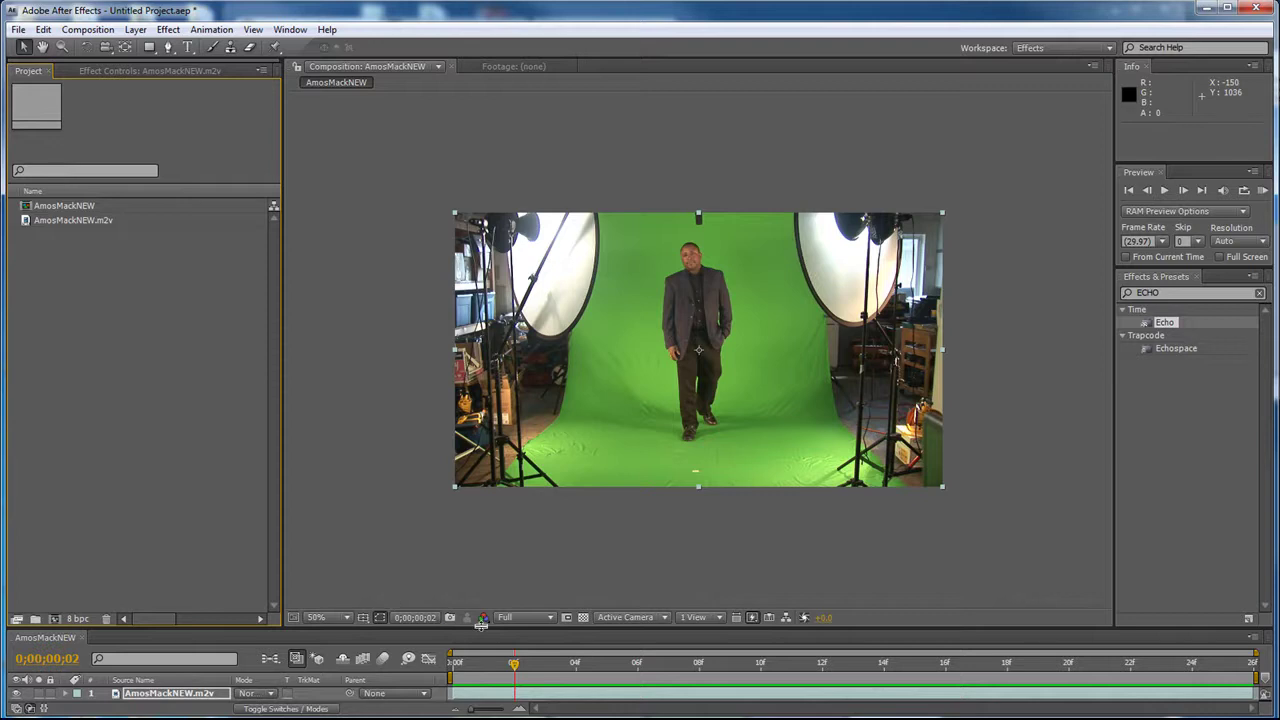
pyautogui.moveTo(482, 629); pyautogui.dragTo(200, 493)
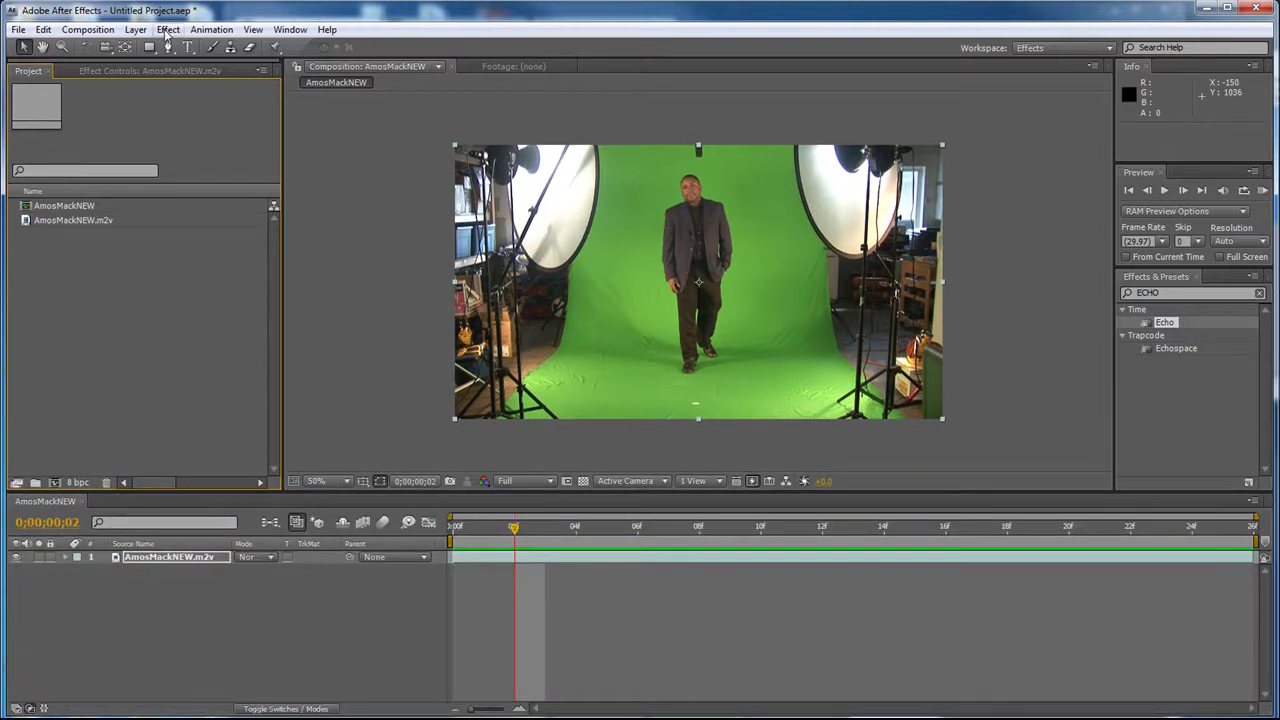
pyautogui.click(505, 561)
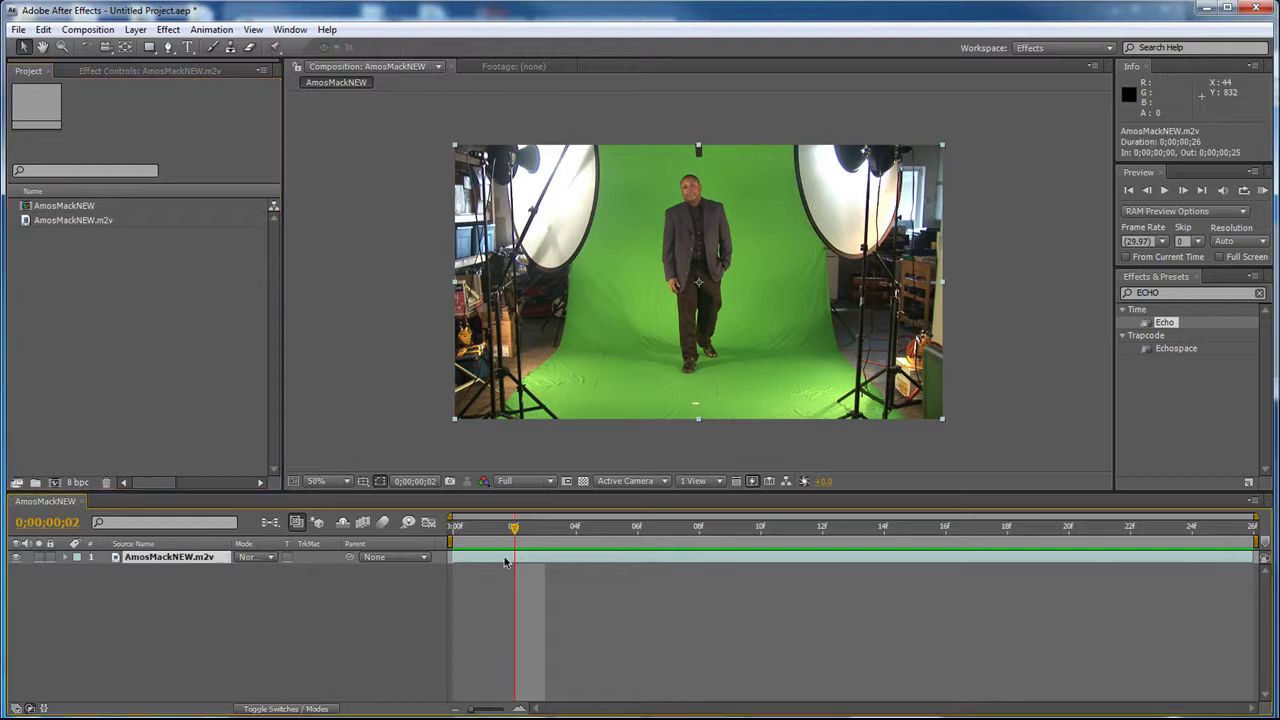
# - With the Pen tool, trace a junk mask across the backdrop's top and down its left edge
pyautogui.press('g')
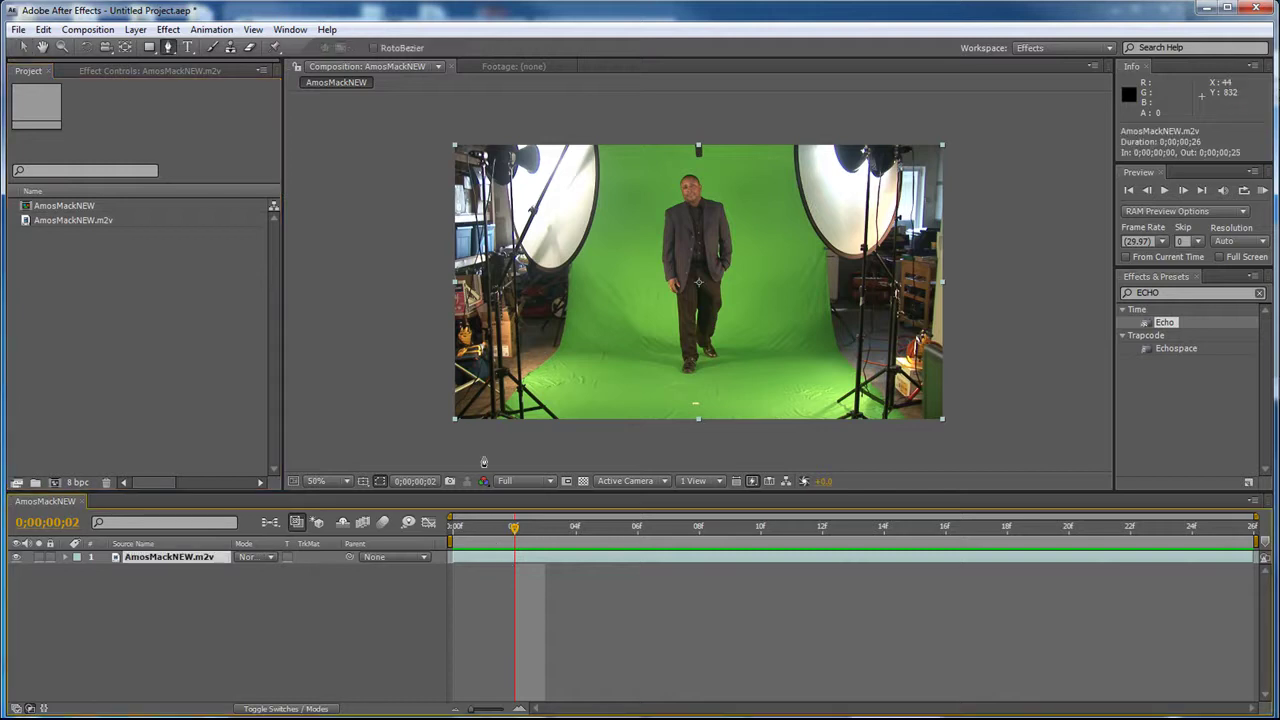
pyautogui.click(706, 162)
pyautogui.click(683, 163)
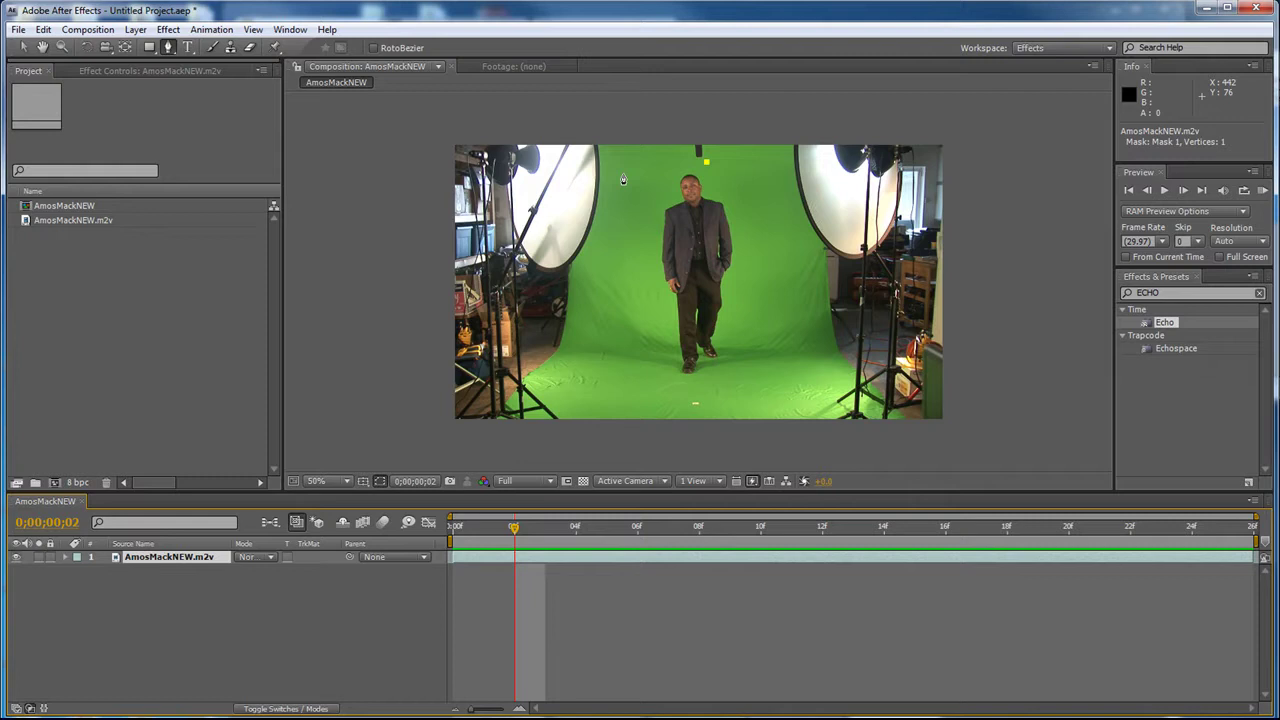
pyautogui.click(622, 174)
pyautogui.click(620, 206)
pyautogui.click(621, 278)
pyautogui.click(631, 348)
pyautogui.click(639, 394)
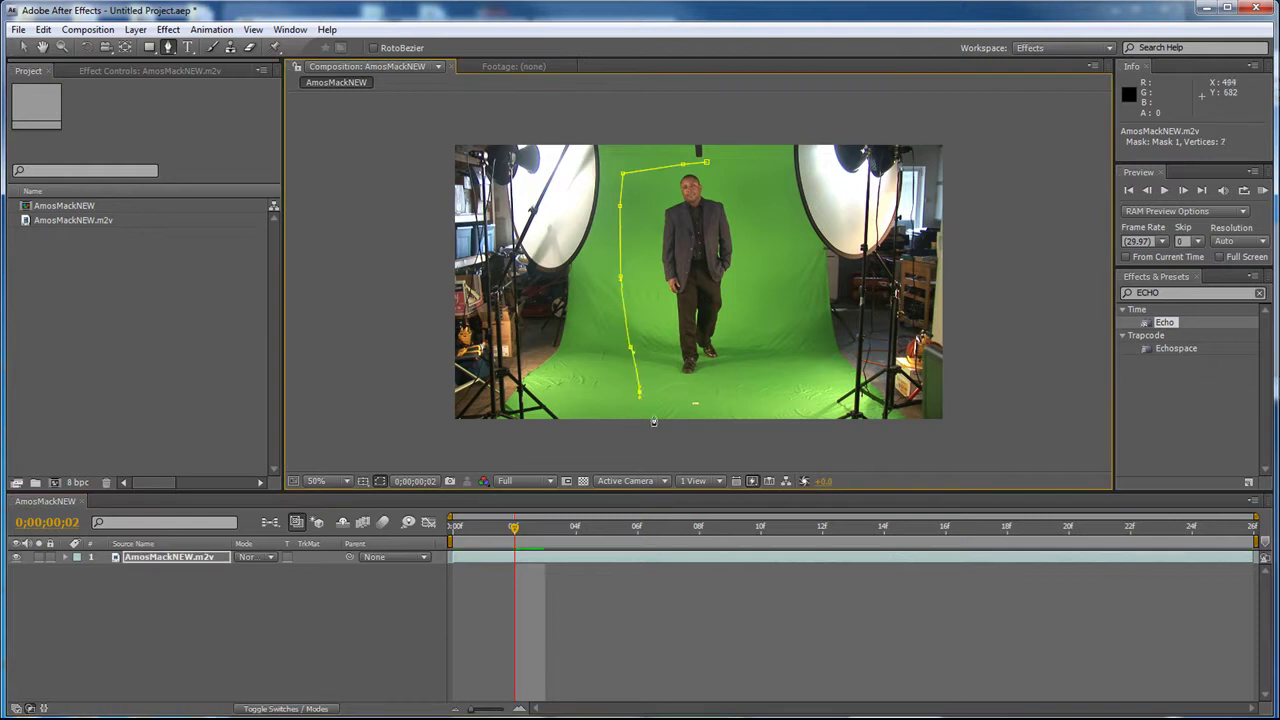
pyautogui.click(660, 413)
# - Continue the mask along the floor and up the right side, close it, and scrub to check it
pyautogui.click(697, 400)
pyautogui.click(713, 398)
pyautogui.click(749, 402)
pyautogui.click(810, 352)
pyautogui.click(800, 313)
pyautogui.click(785, 261)
pyautogui.click(770, 198)
pyautogui.click(755, 158)
pyautogui.click(727, 165)
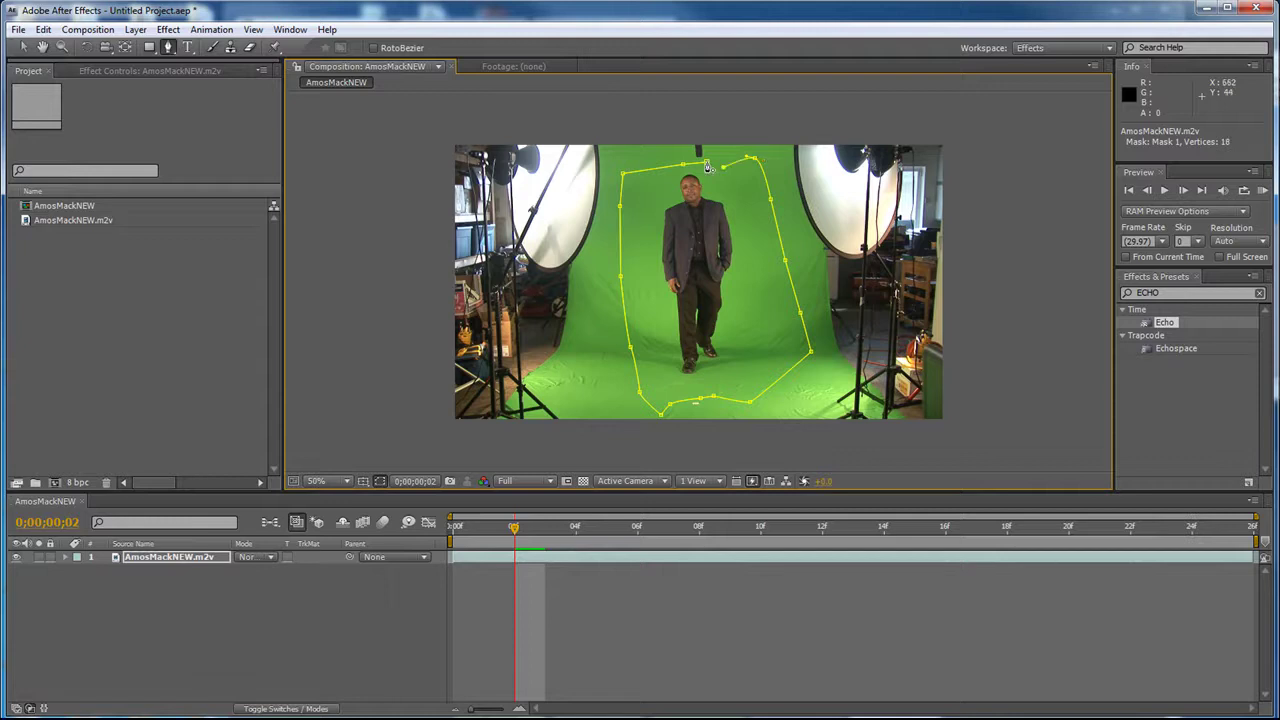
pyautogui.click(706, 162)
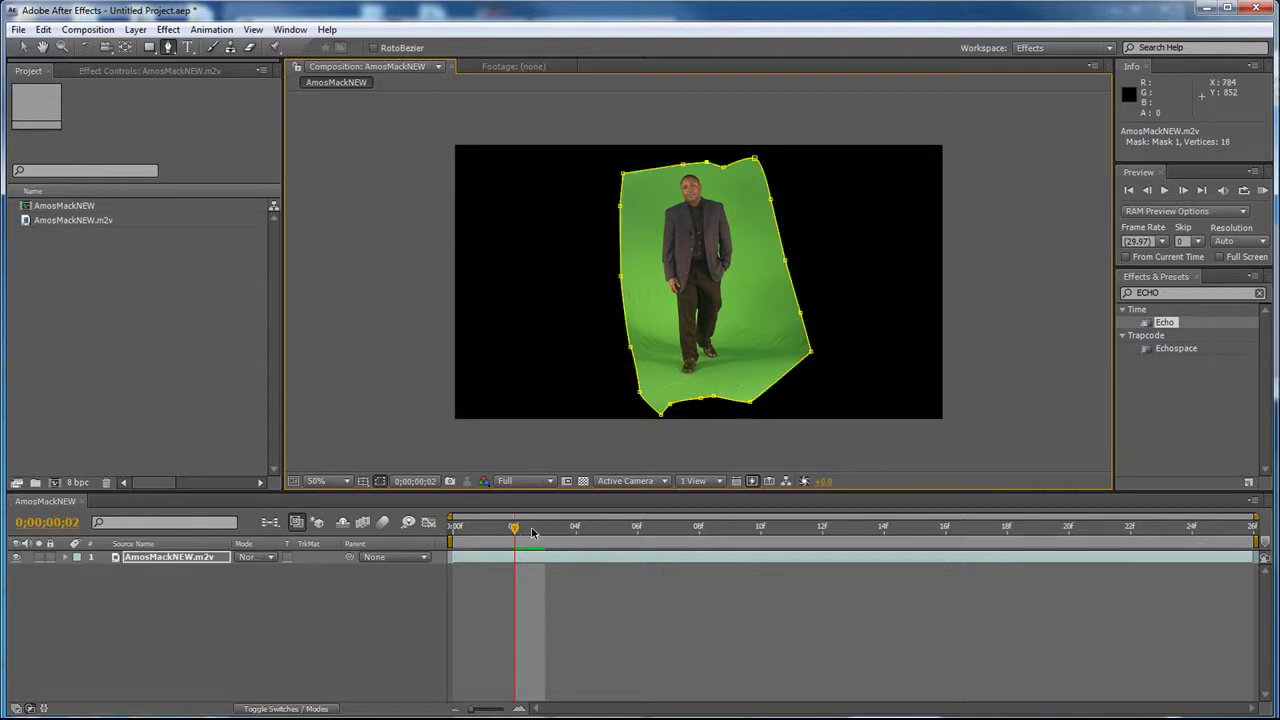
pyautogui.moveTo(533, 532); pyautogui.dragTo(884, 532)
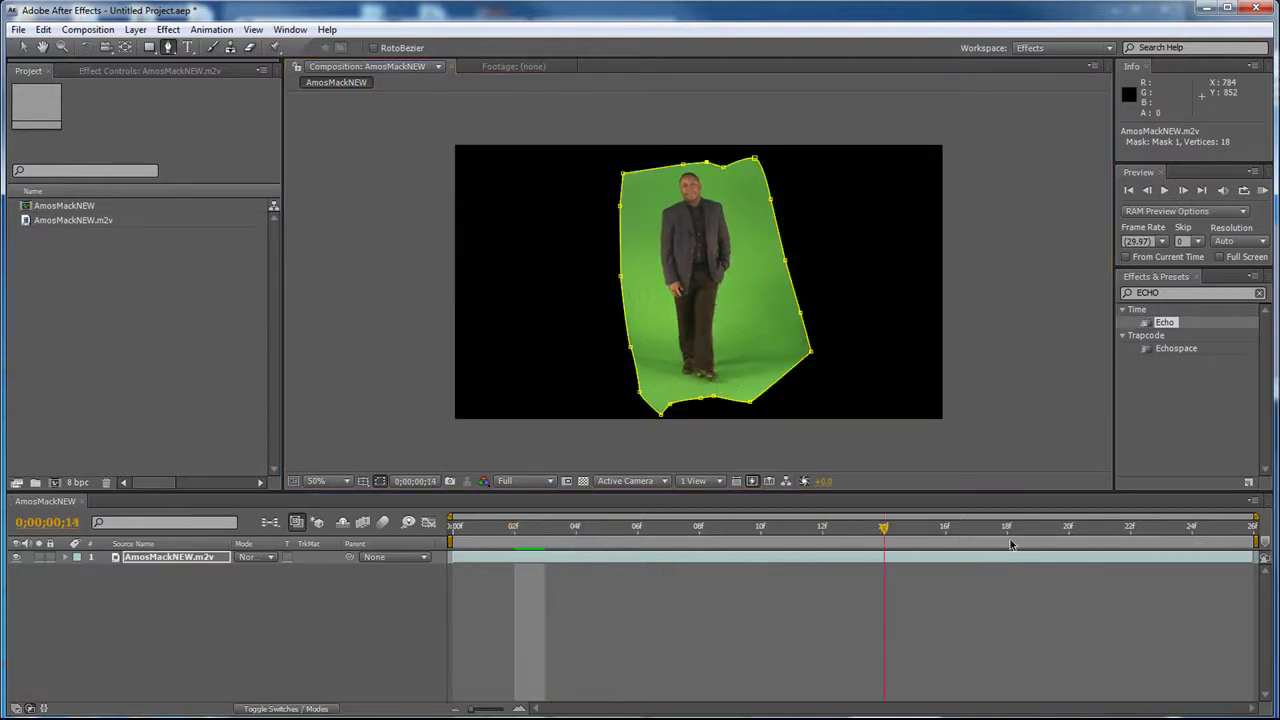
pyautogui.moveTo(1010, 545); pyautogui.dragTo(952, 553)
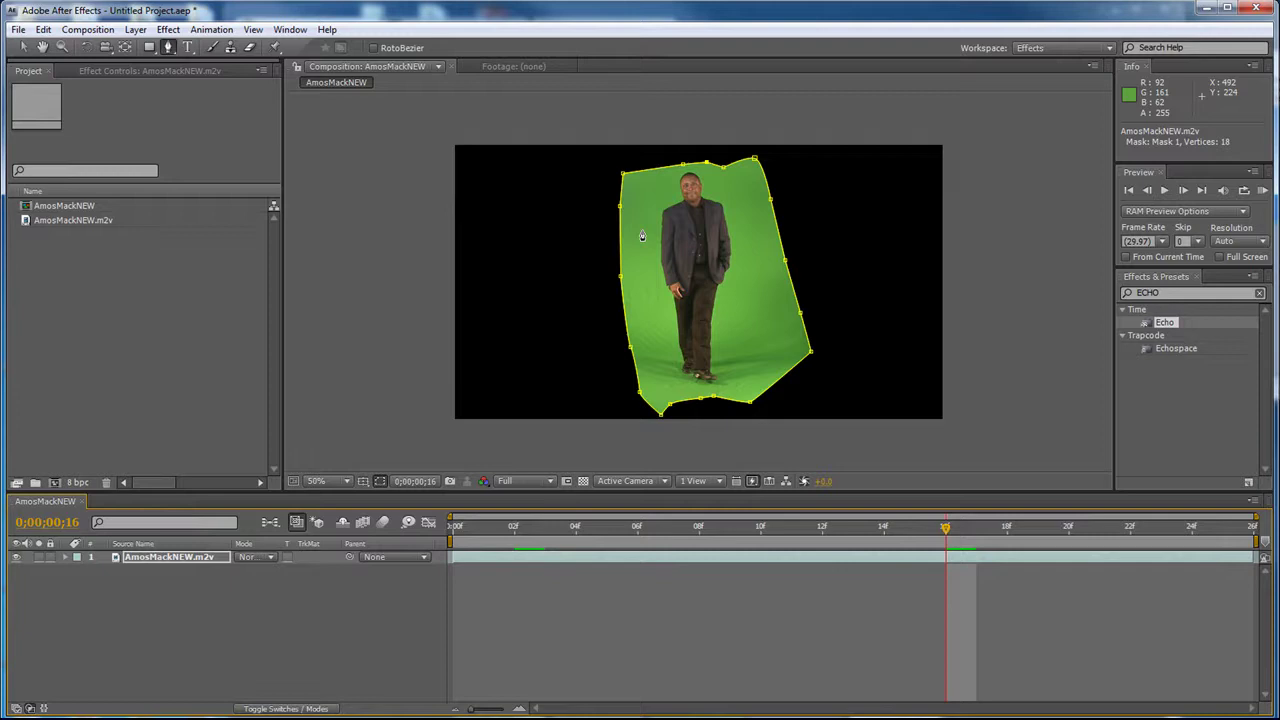
# - Apply Color Range and sample several areas of the green backdrop to key it out
pyautogui.click(170, 30)
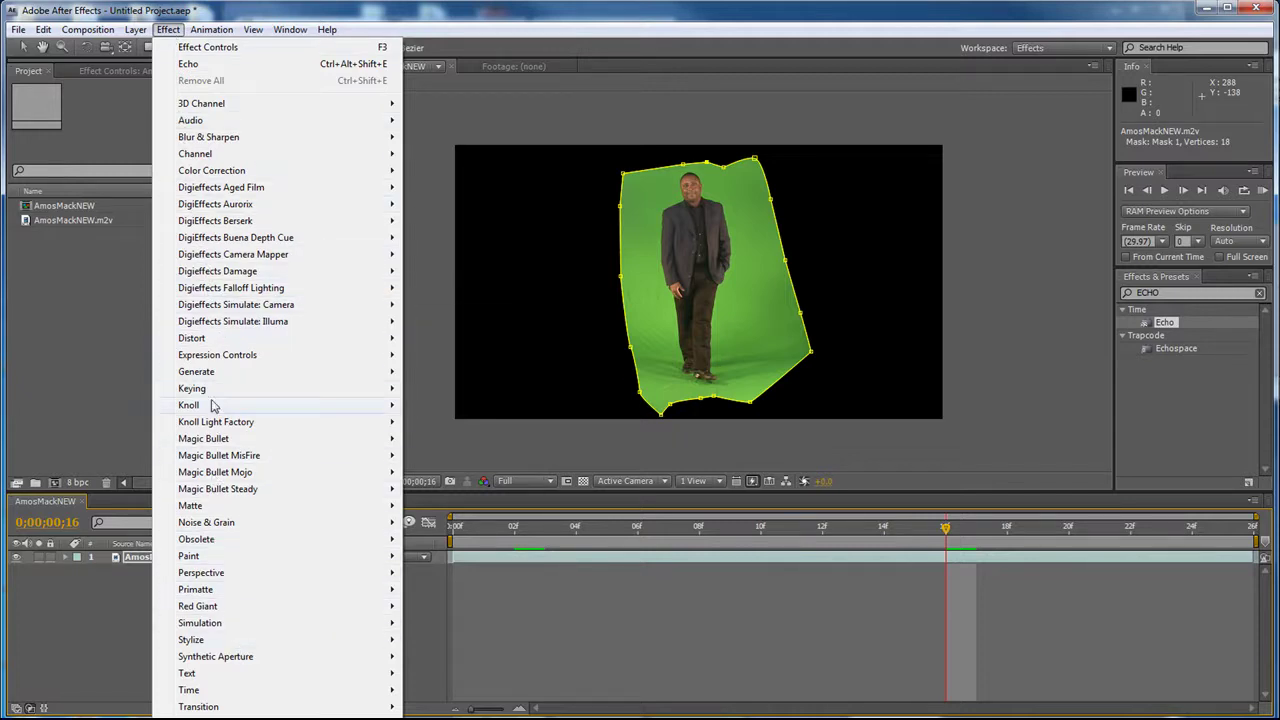
pyautogui.moveTo(288, 398)
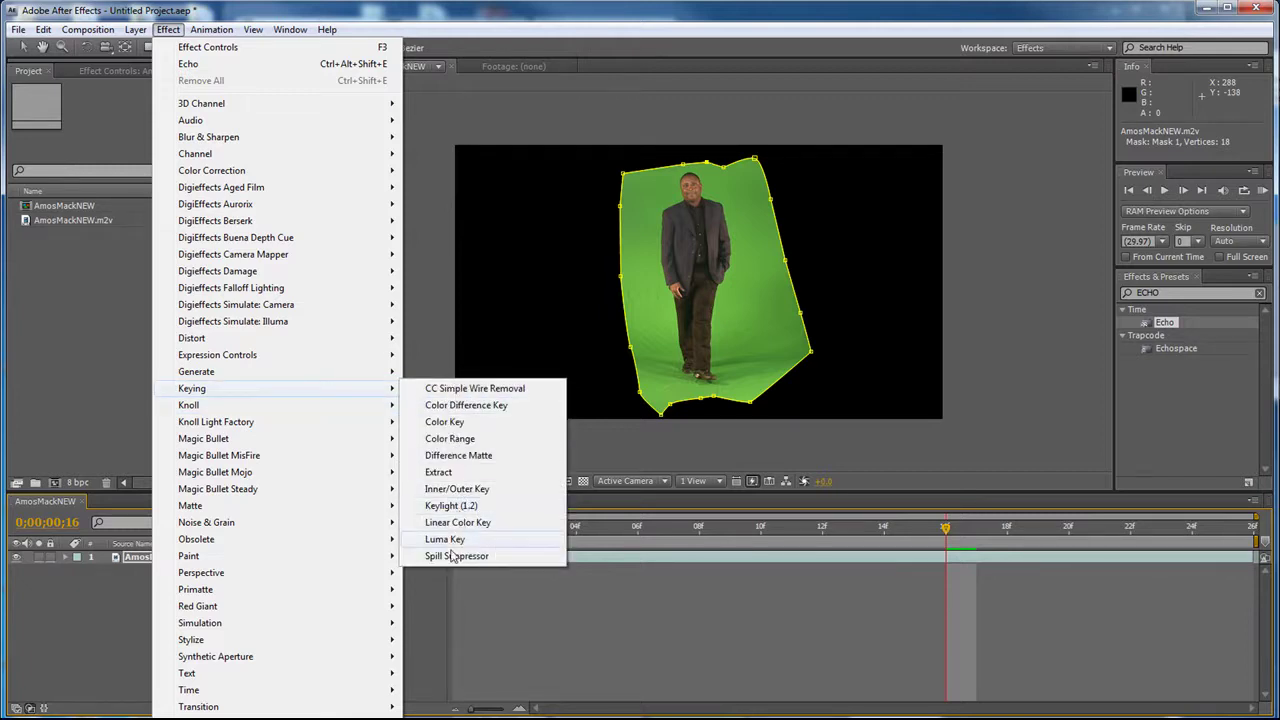
pyautogui.click(450, 439)
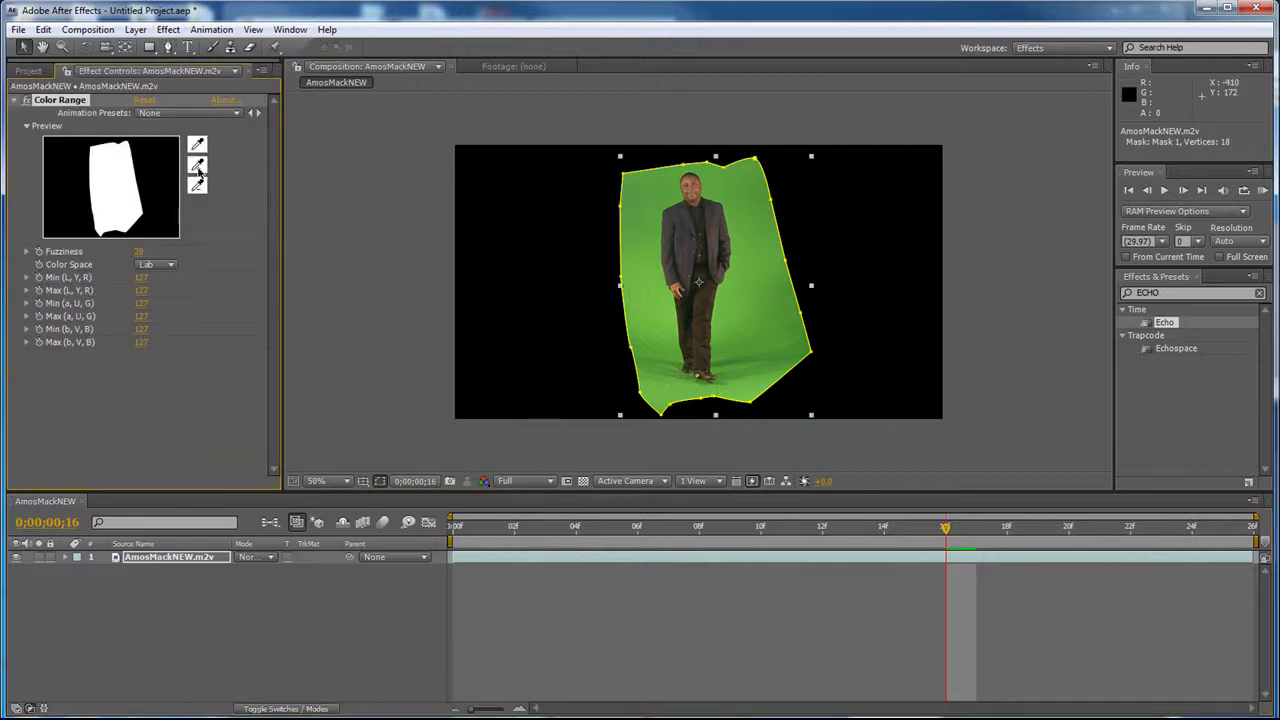
pyautogui.click(197, 166)
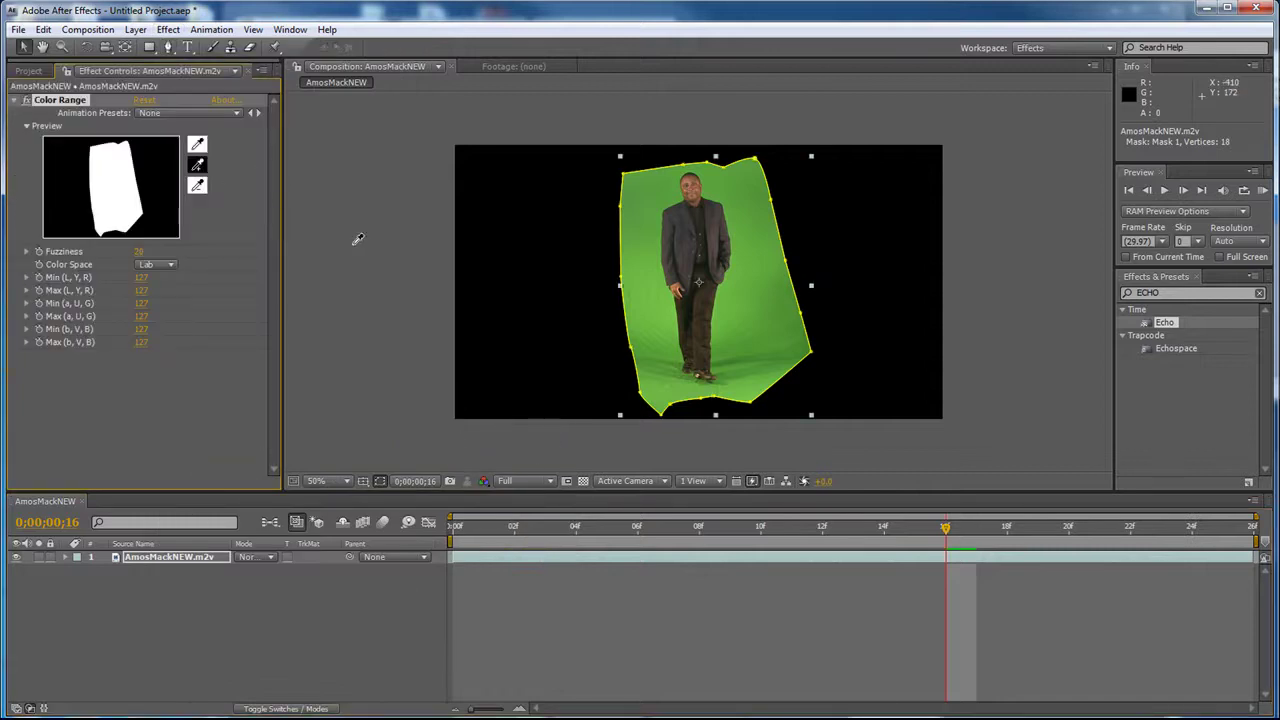
pyautogui.click(646, 197)
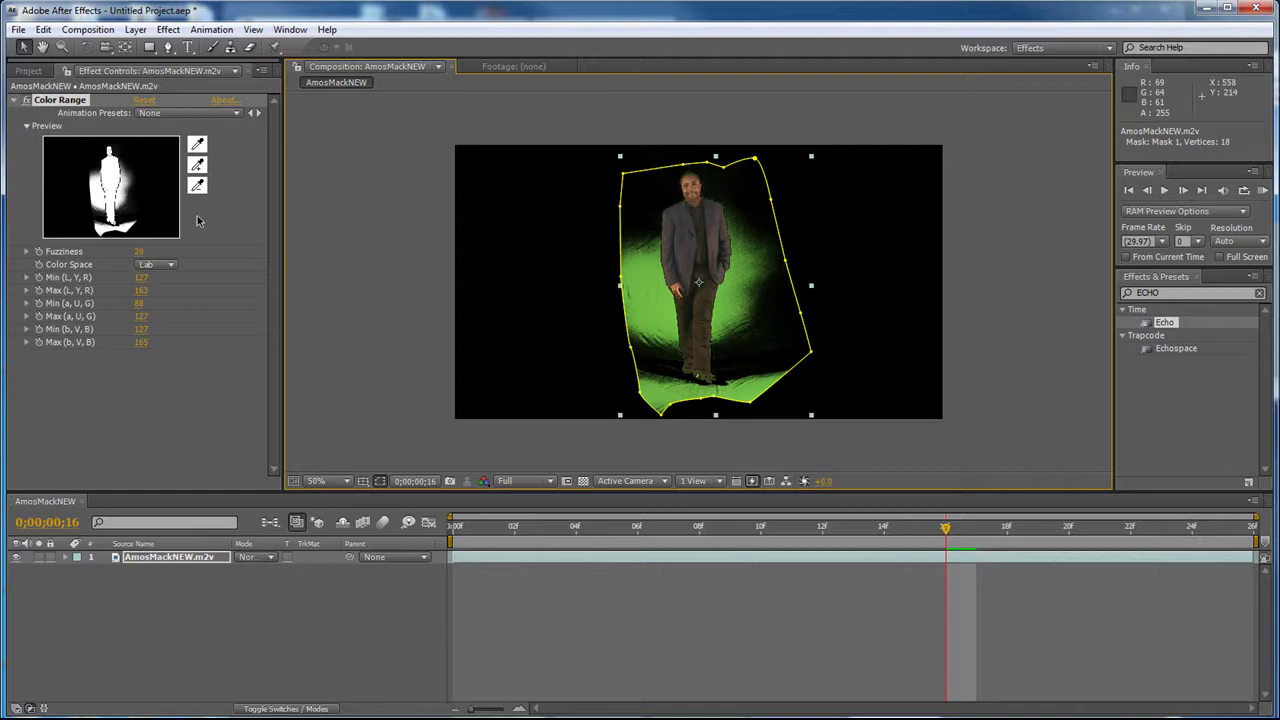
pyautogui.click(197, 166)
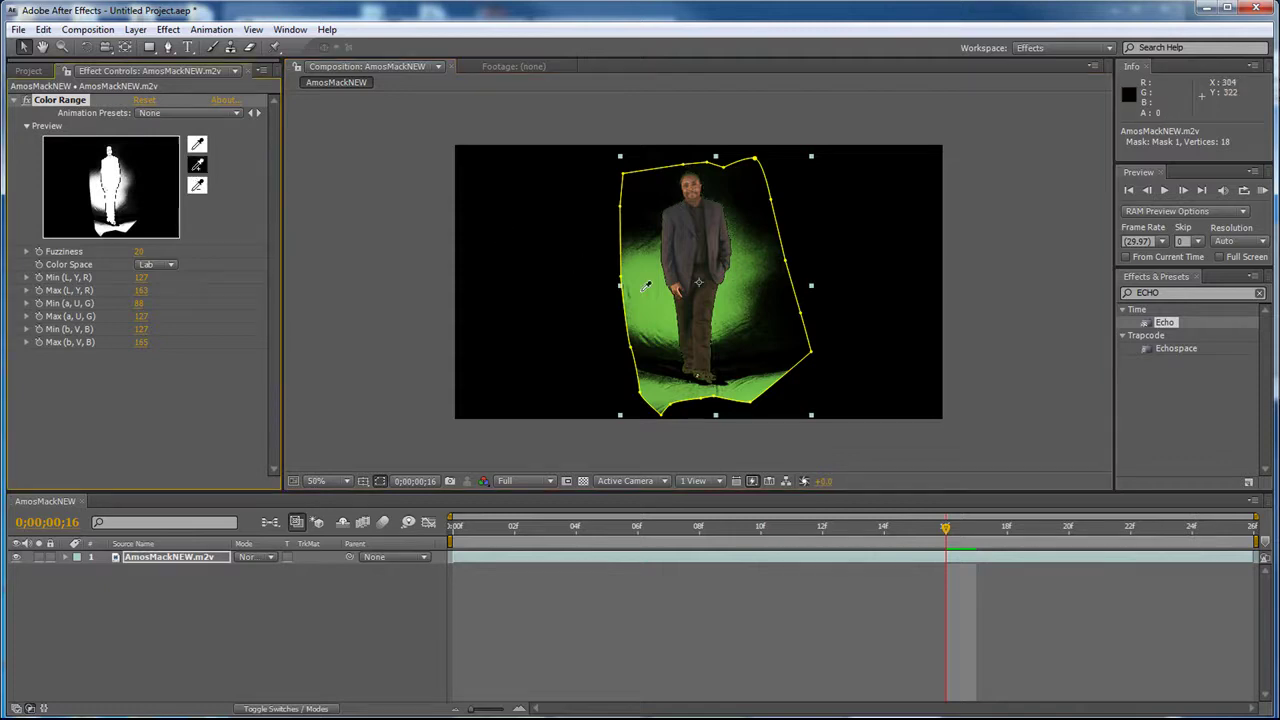
pyautogui.click(650, 319)
pyautogui.click(650, 321)
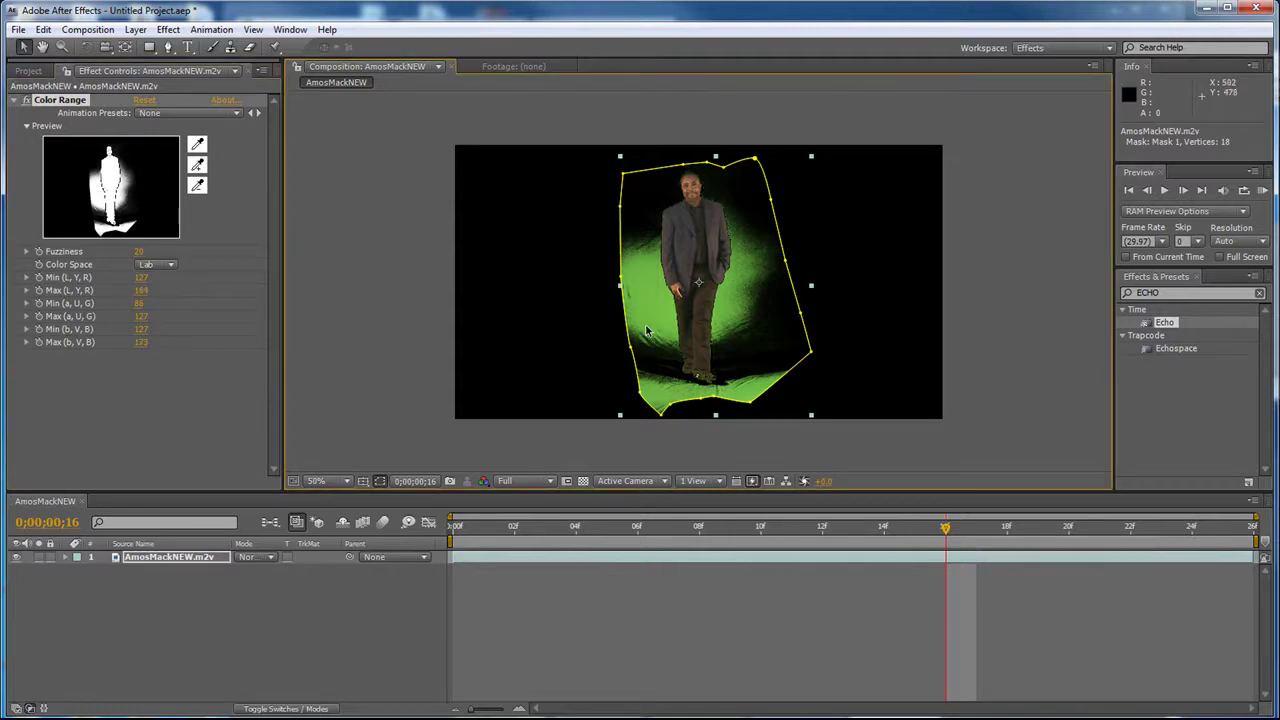
# - Add the green spill at the man's feet to the key and zoom around to inspect the edges
pyautogui.click(197, 166)
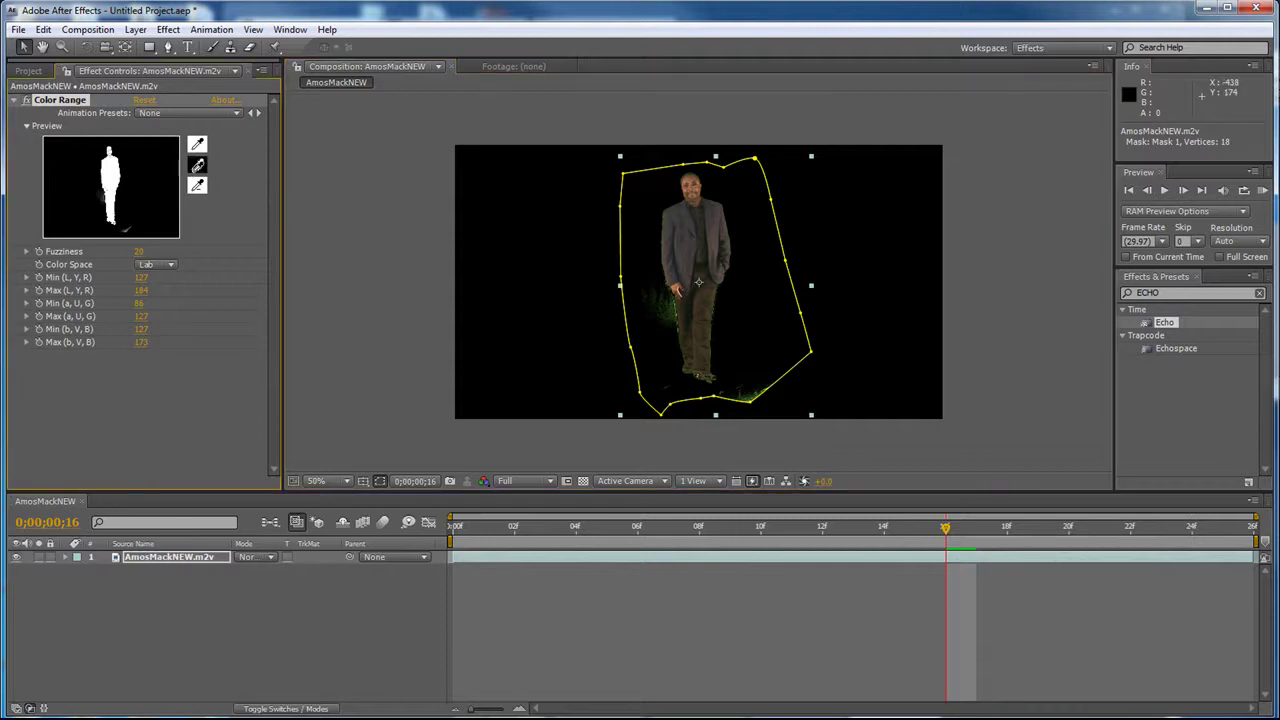
pyautogui.click(755, 393)
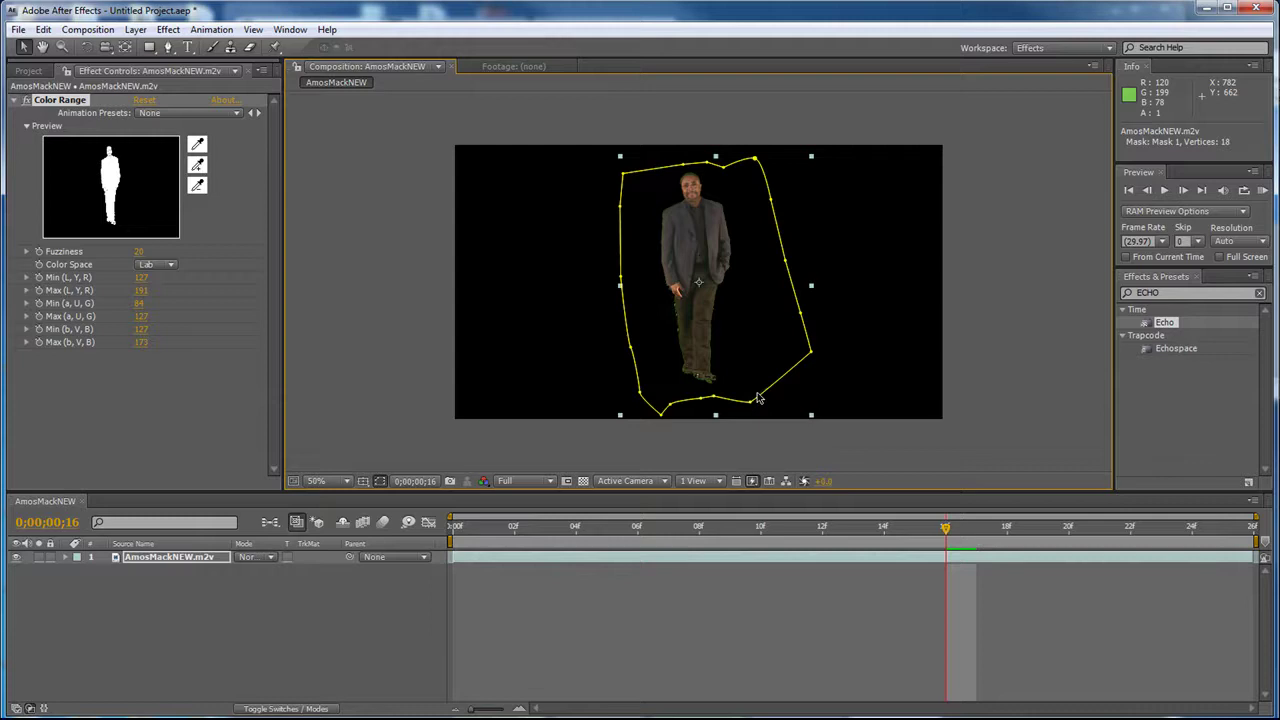
pyautogui.scroll(2, 720, 210)
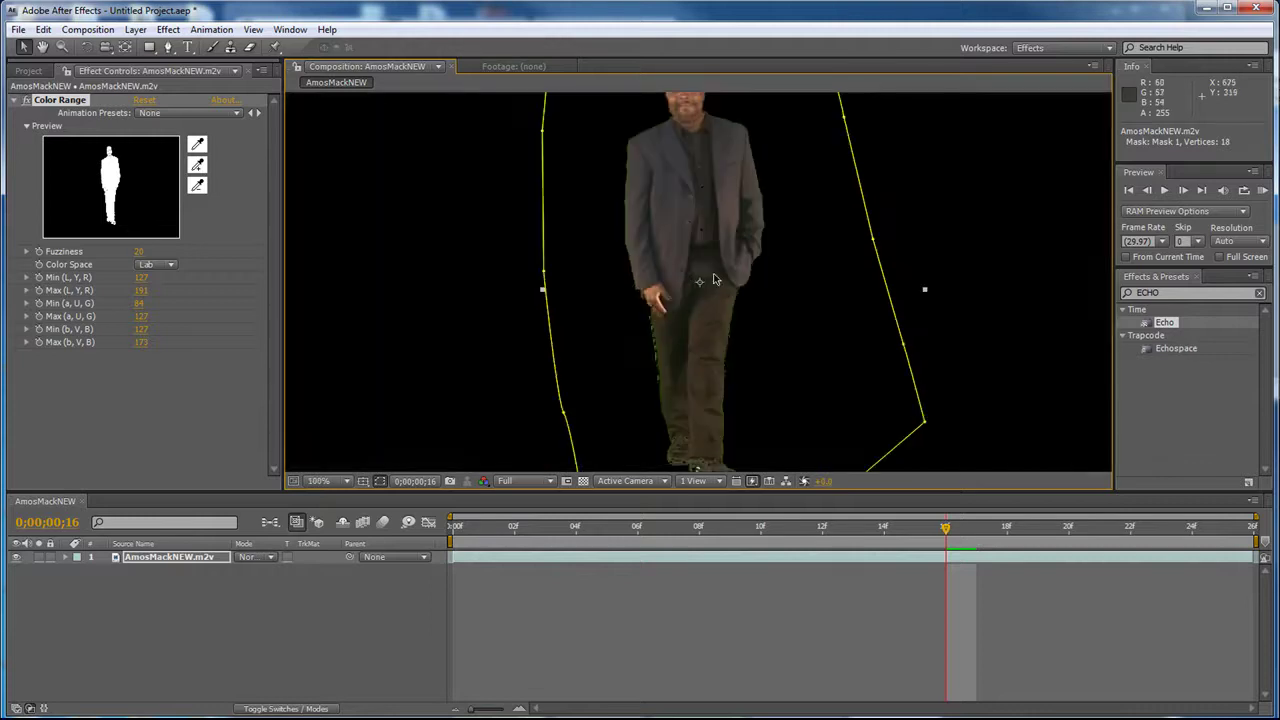
pyautogui.moveTo(728, 214); pyautogui.dragTo(728, 320)
pyautogui.scroll(3, 720, 302)
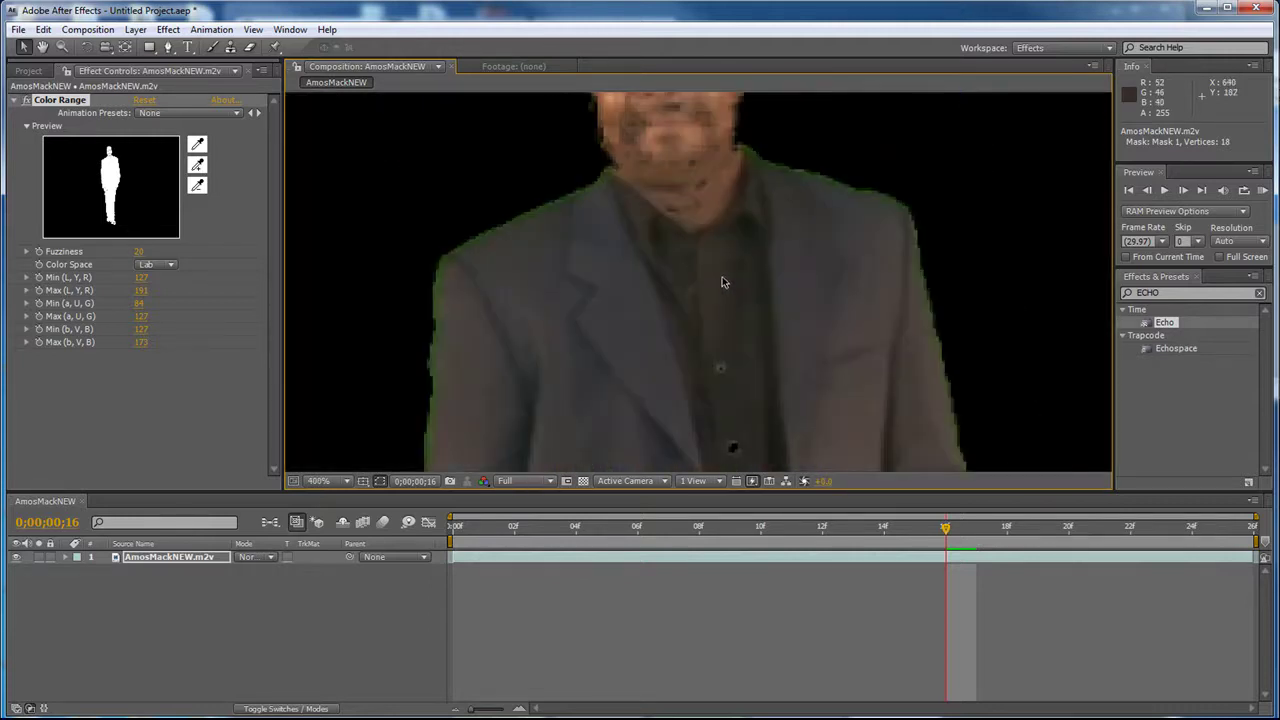
pyautogui.scroll(-1, 685, 250)
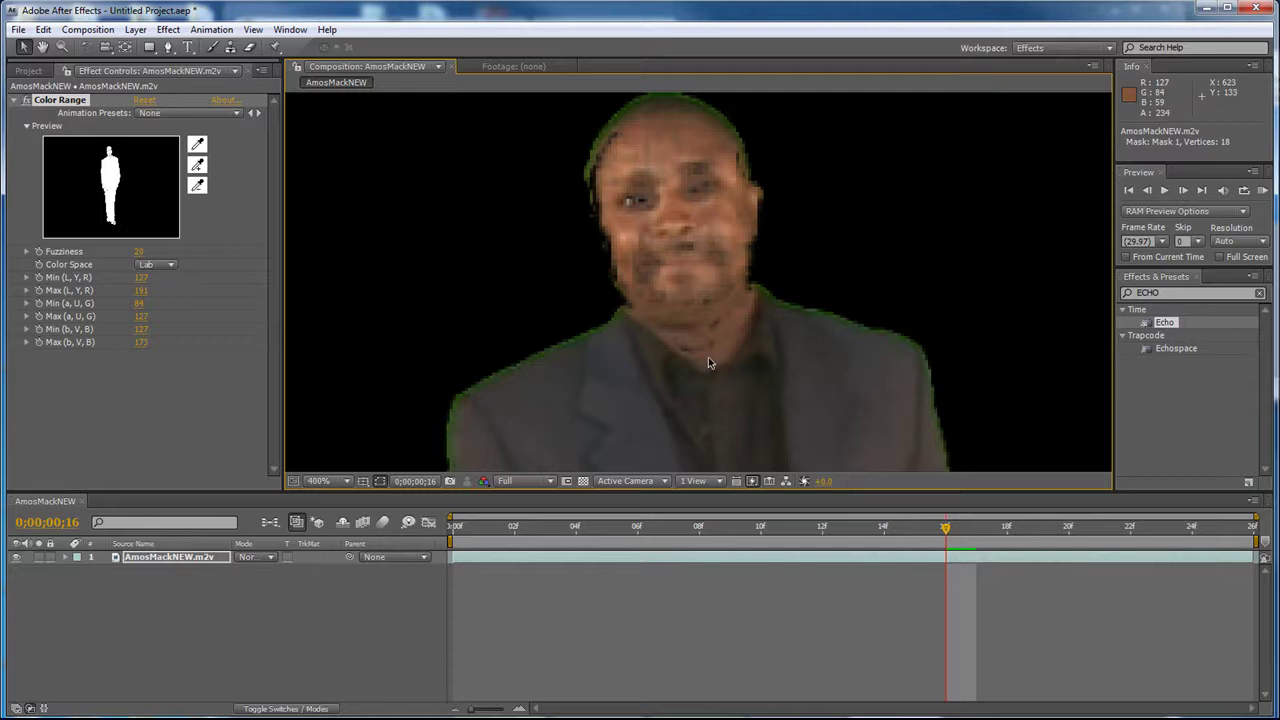
pyautogui.scroll(-1, 709, 356)
pyautogui.scroll(-3, 706, 345)
pyautogui.scroll(2, 730, 305)
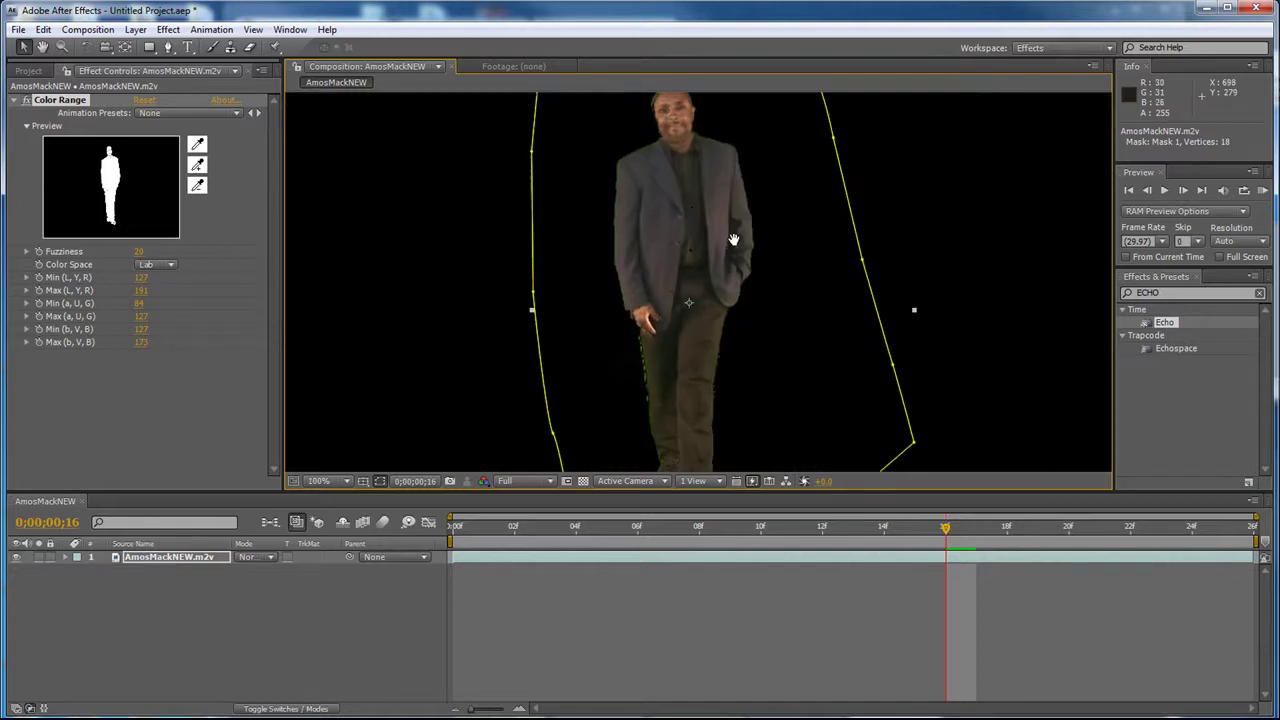
pyautogui.scroll(-2, 732, 316)
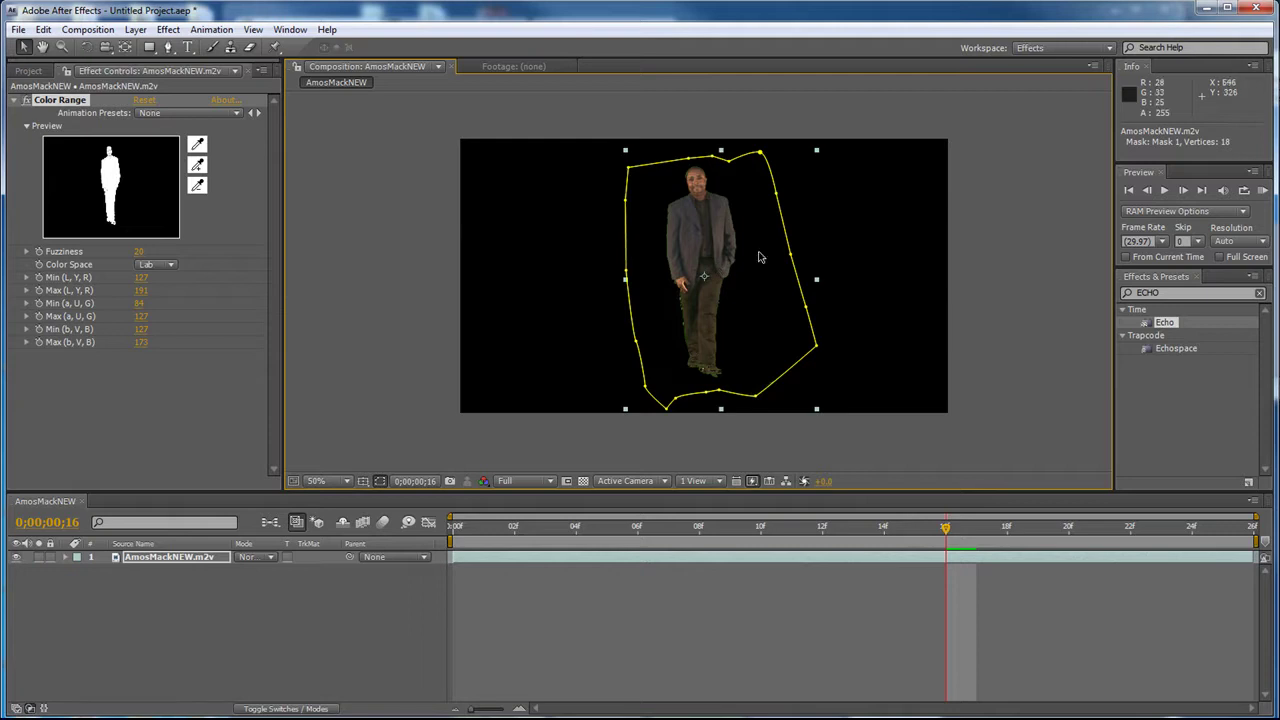
# - Apply Effect > Matte > Simple Choker and expand Choke Matte to -17.60
pyautogui.click(168, 29)
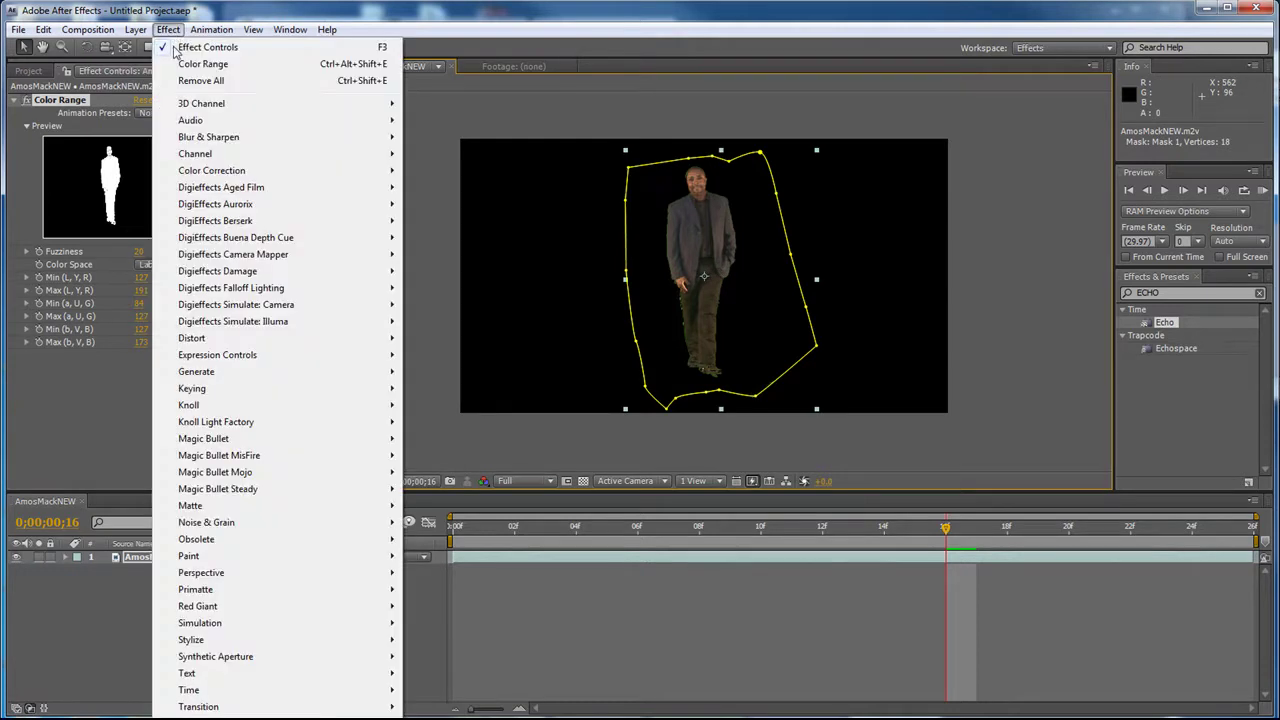
pyautogui.moveTo(240, 506)
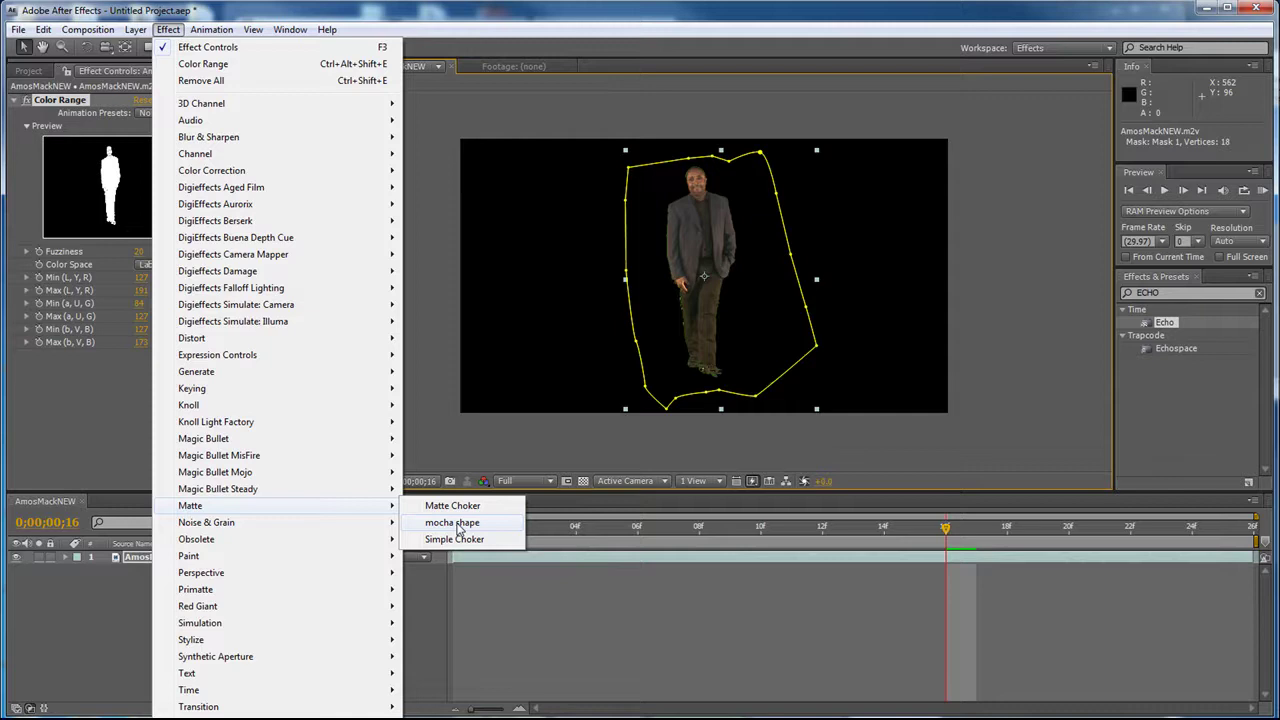
pyautogui.click(455, 540)
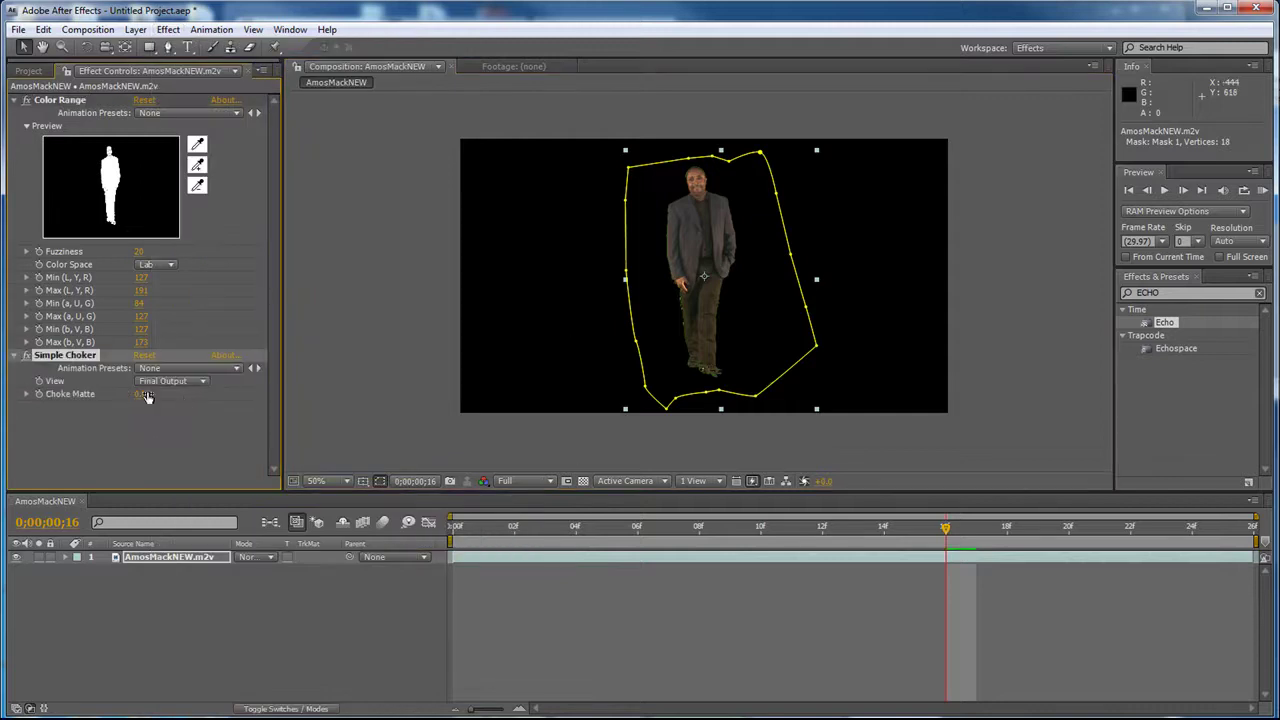
pyautogui.moveTo(141, 393); pyautogui.dragTo(8, 394)
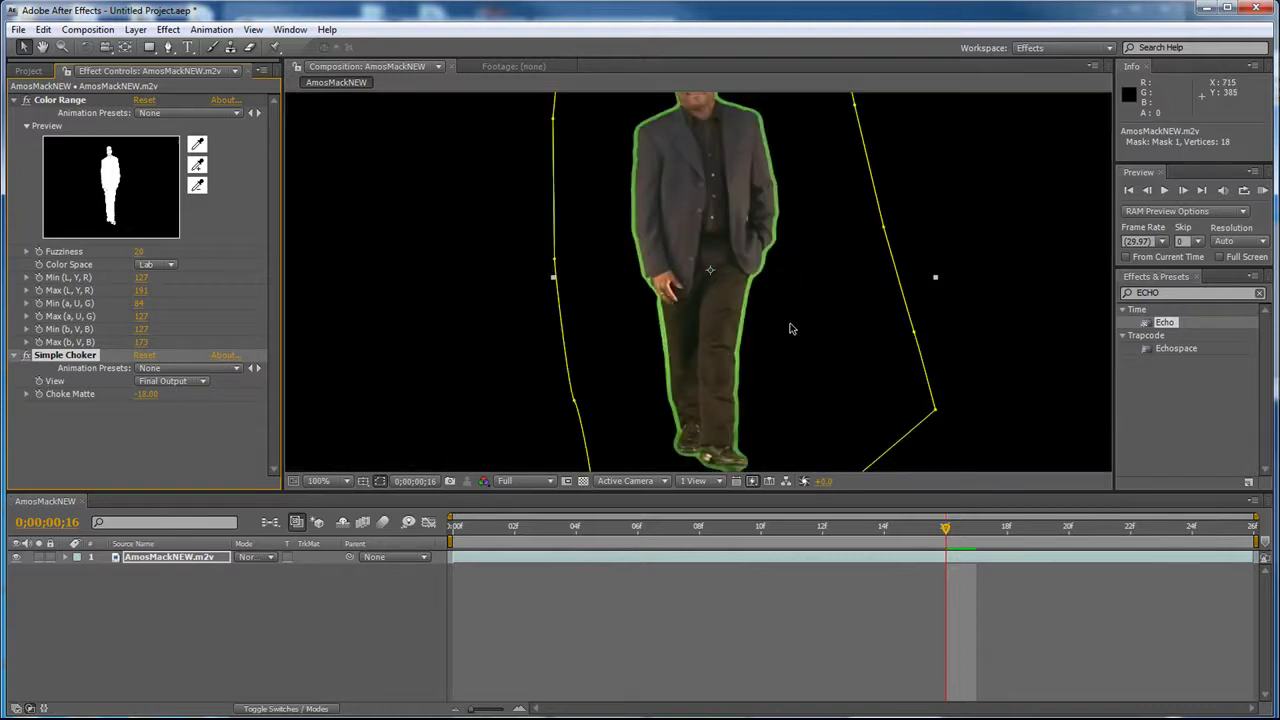
pyautogui.scroll(-5, 800, 335)
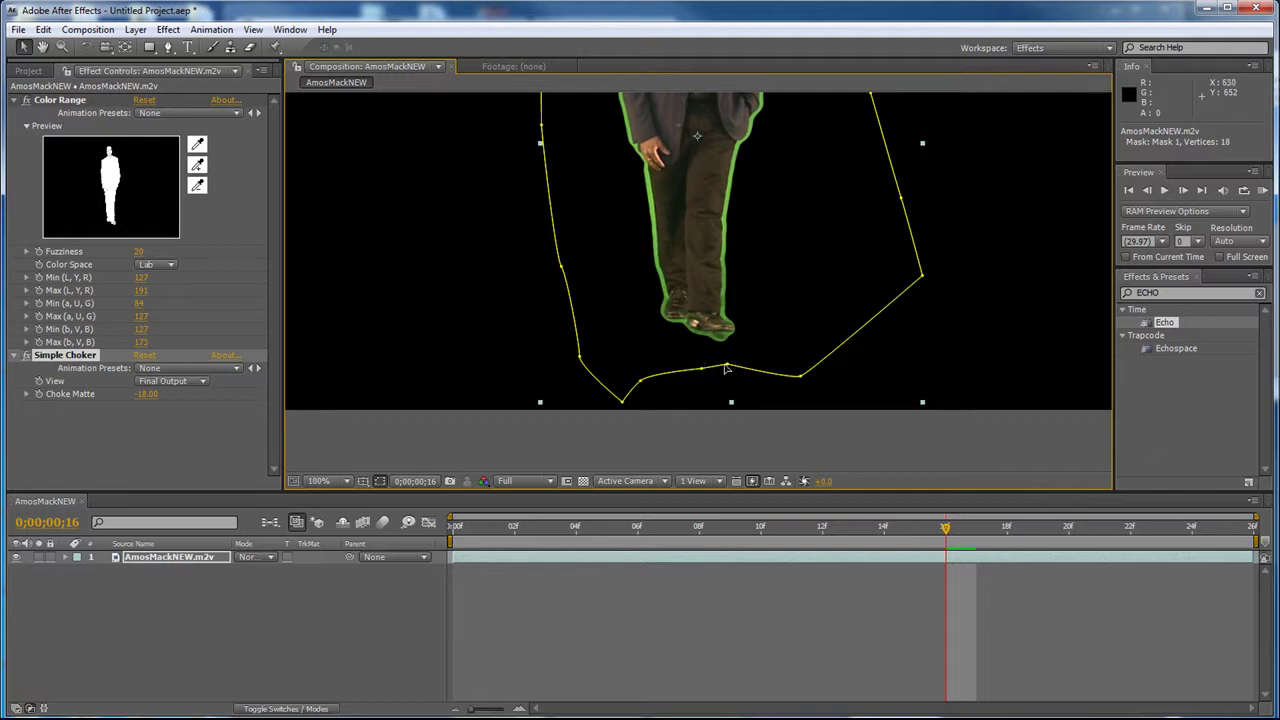
pyautogui.scroll(7, 770, 259)
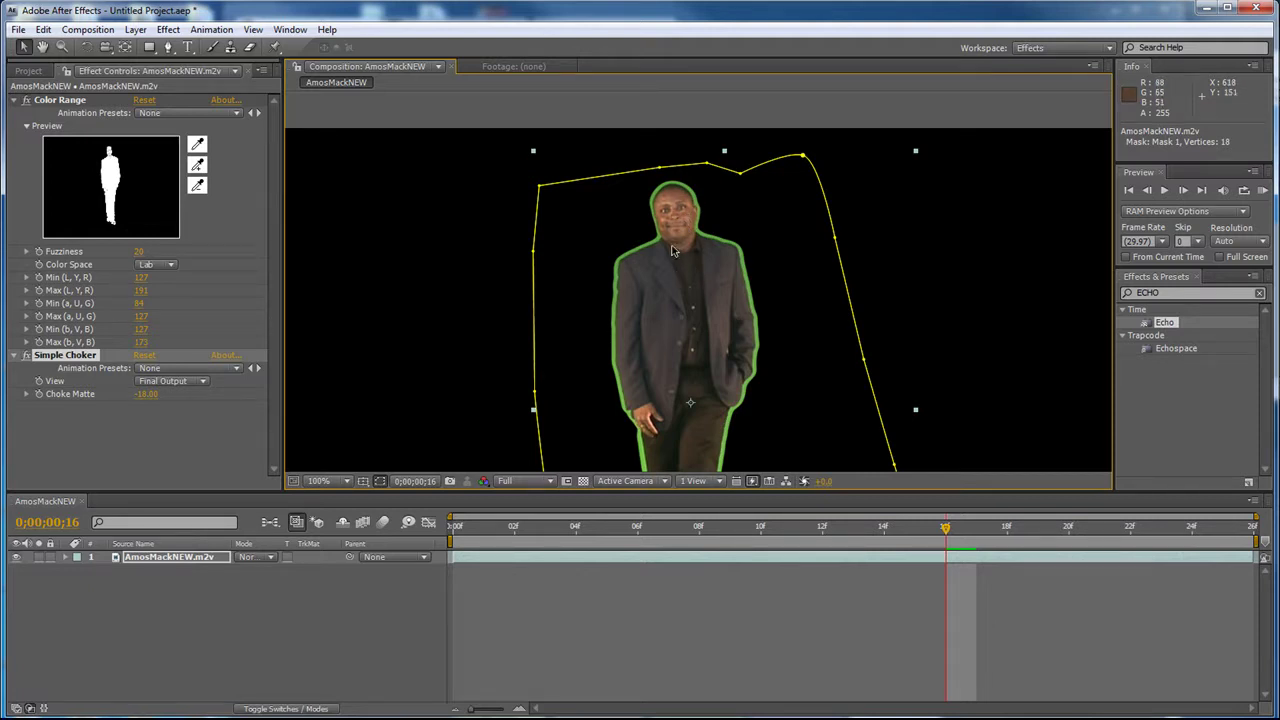
# - Zoom to 100% on the man and push Choke Matte further to -36.00, checking the outline
pyautogui.press(',')
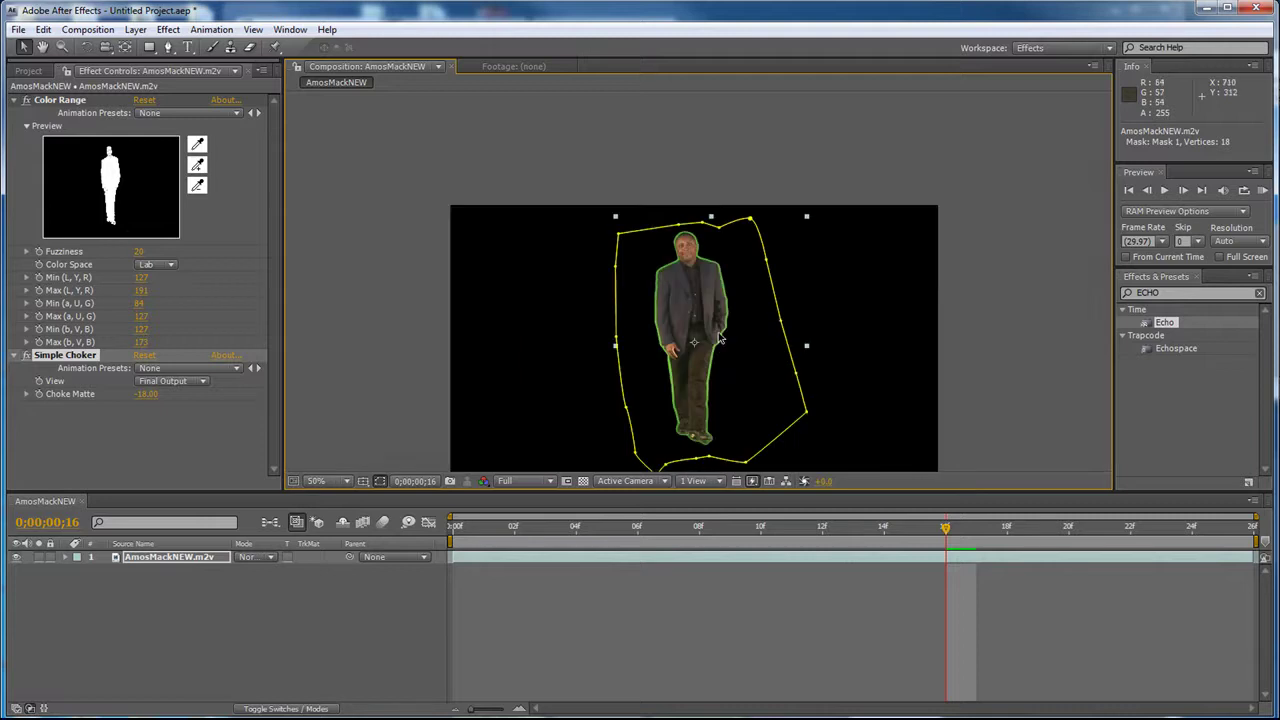
pyautogui.press('.')
pyautogui.moveTo(713, 356); pyautogui.dragTo(723, 251)
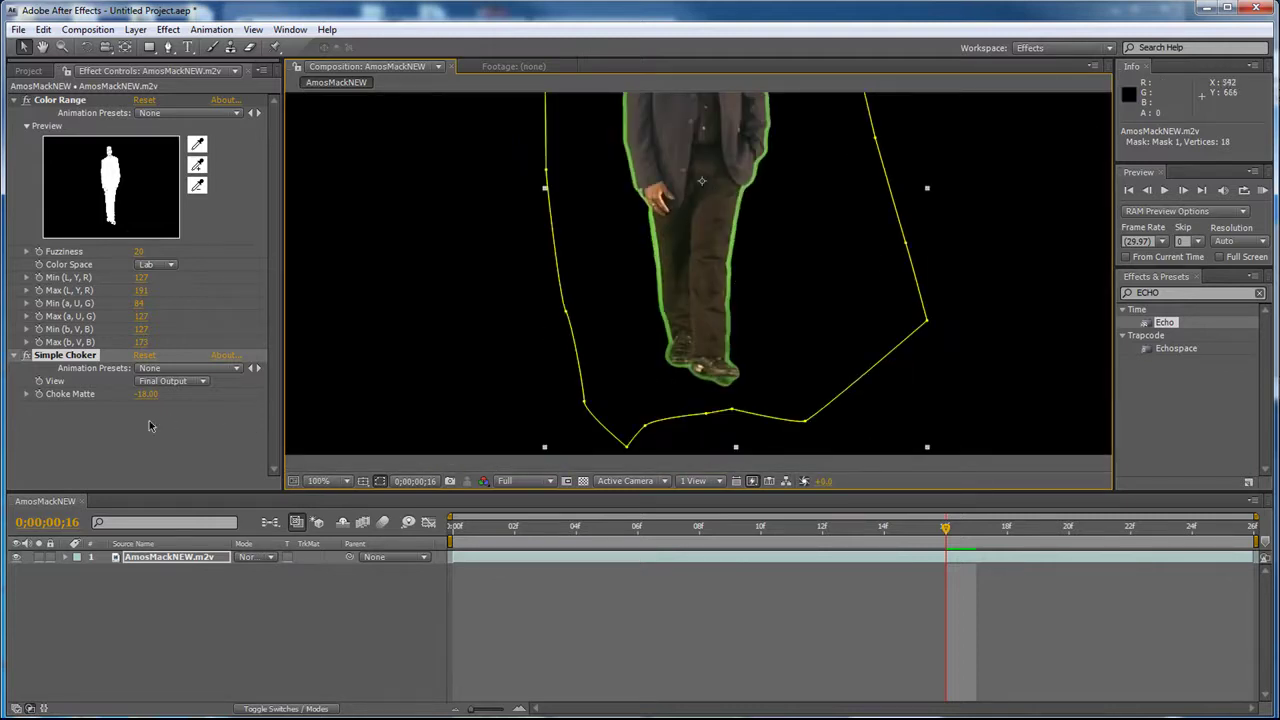
pyautogui.moveTo(117, 394); pyautogui.dragTo(47, 390)
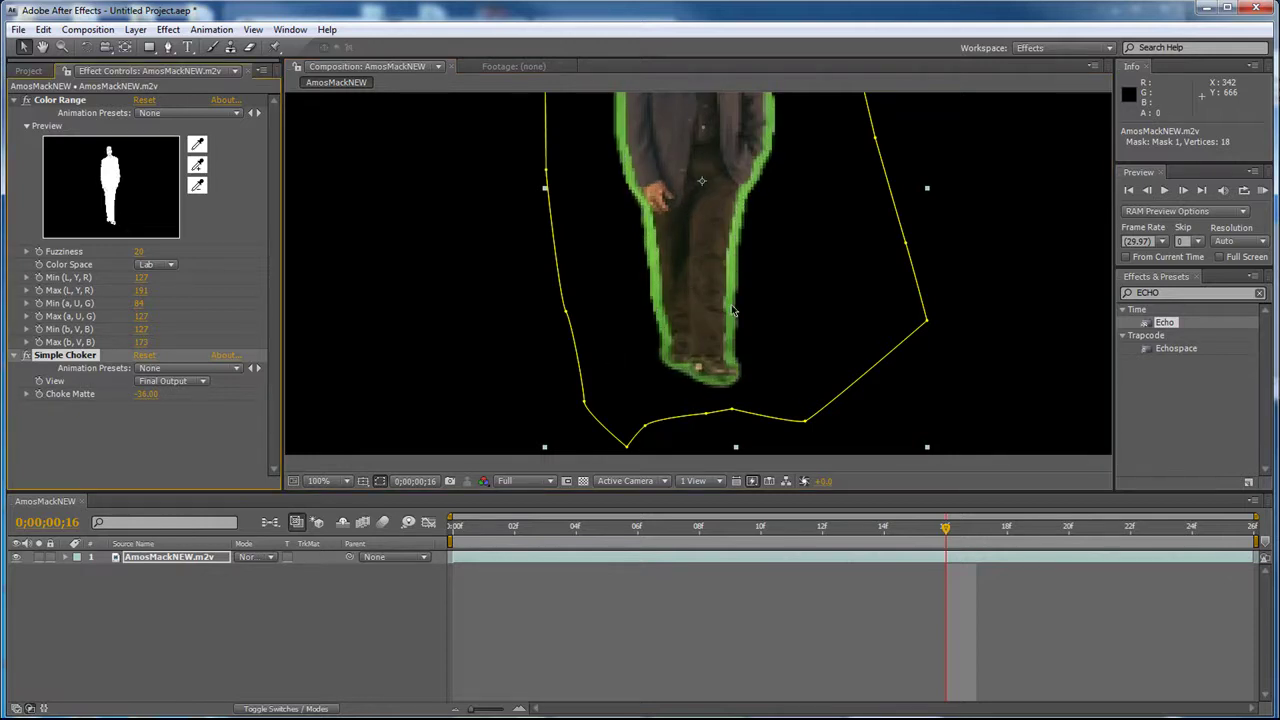
pyautogui.moveTo(711, 286); pyautogui.dragTo(702, 438)
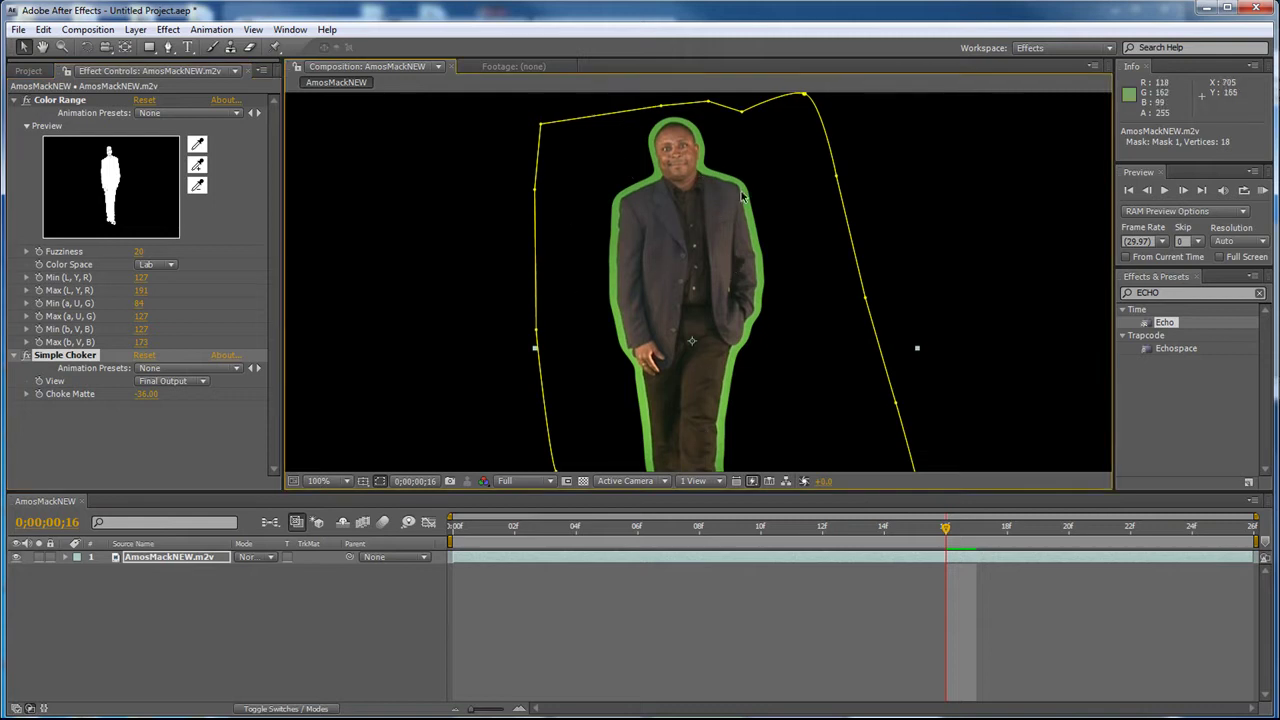
pyautogui.scroll(-4, 726, 408)
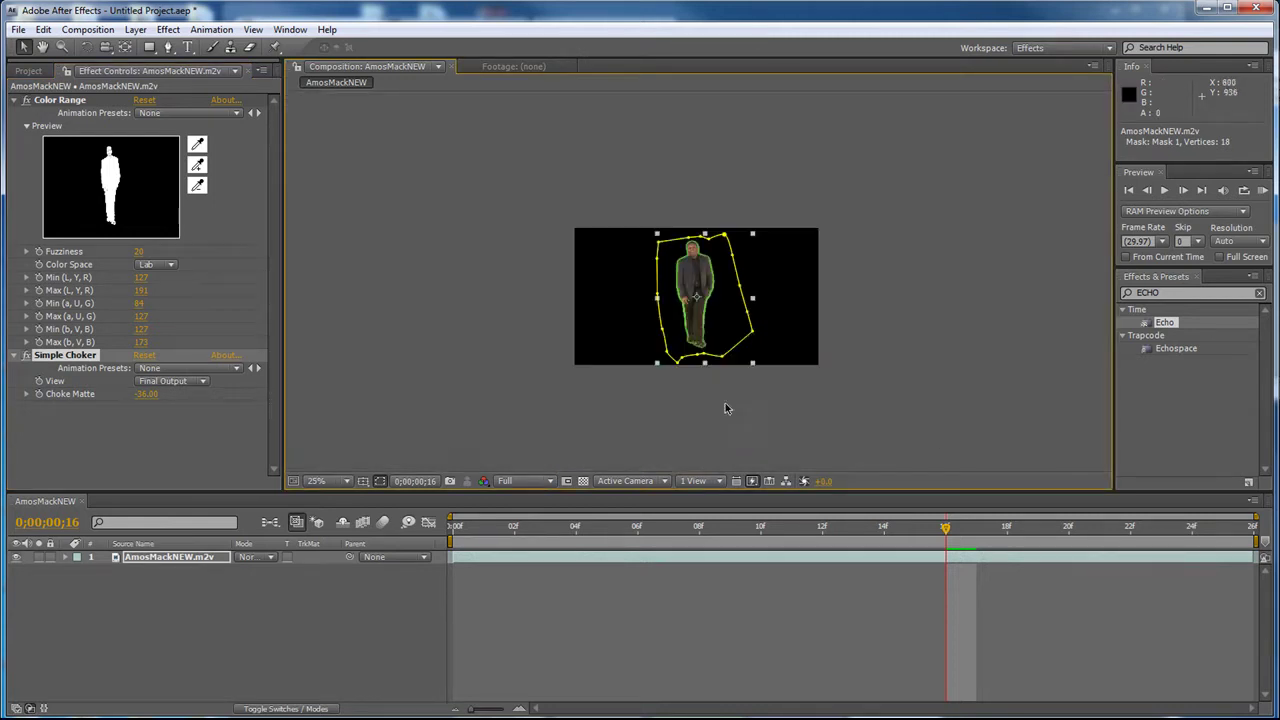
pyautogui.scroll(6, 726, 408)
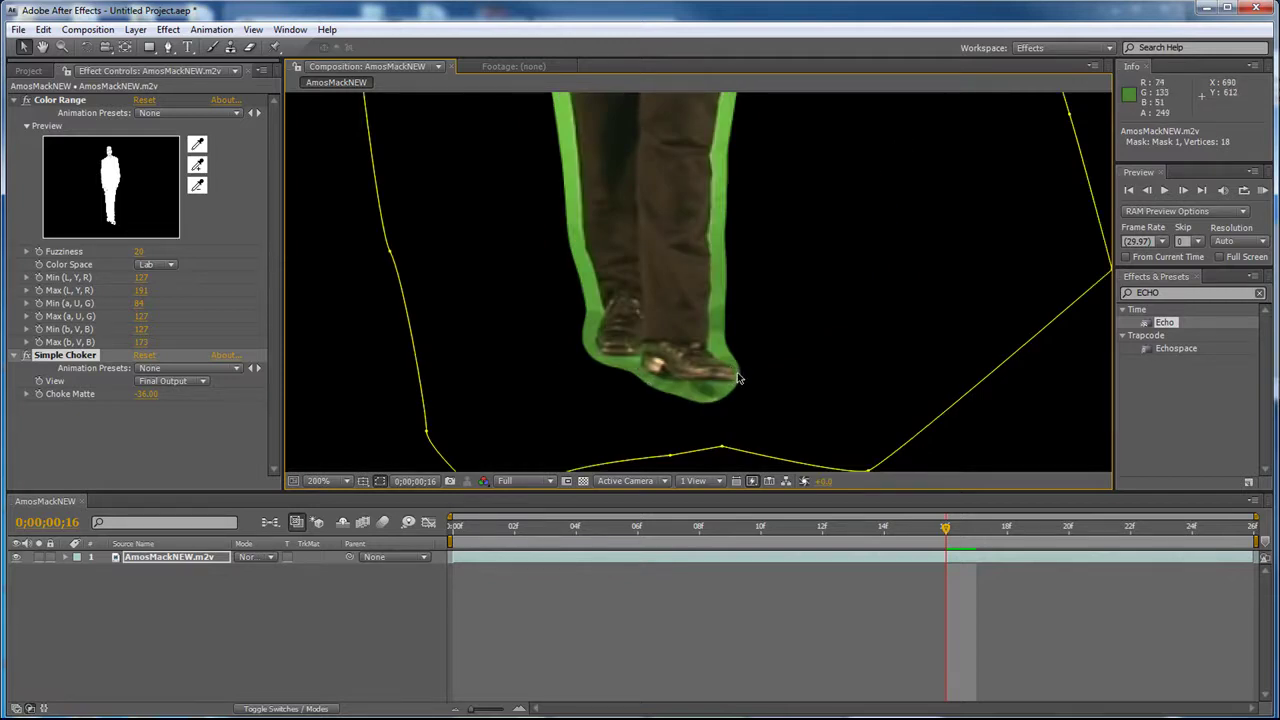
pyautogui.scroll(5, 690, 360)
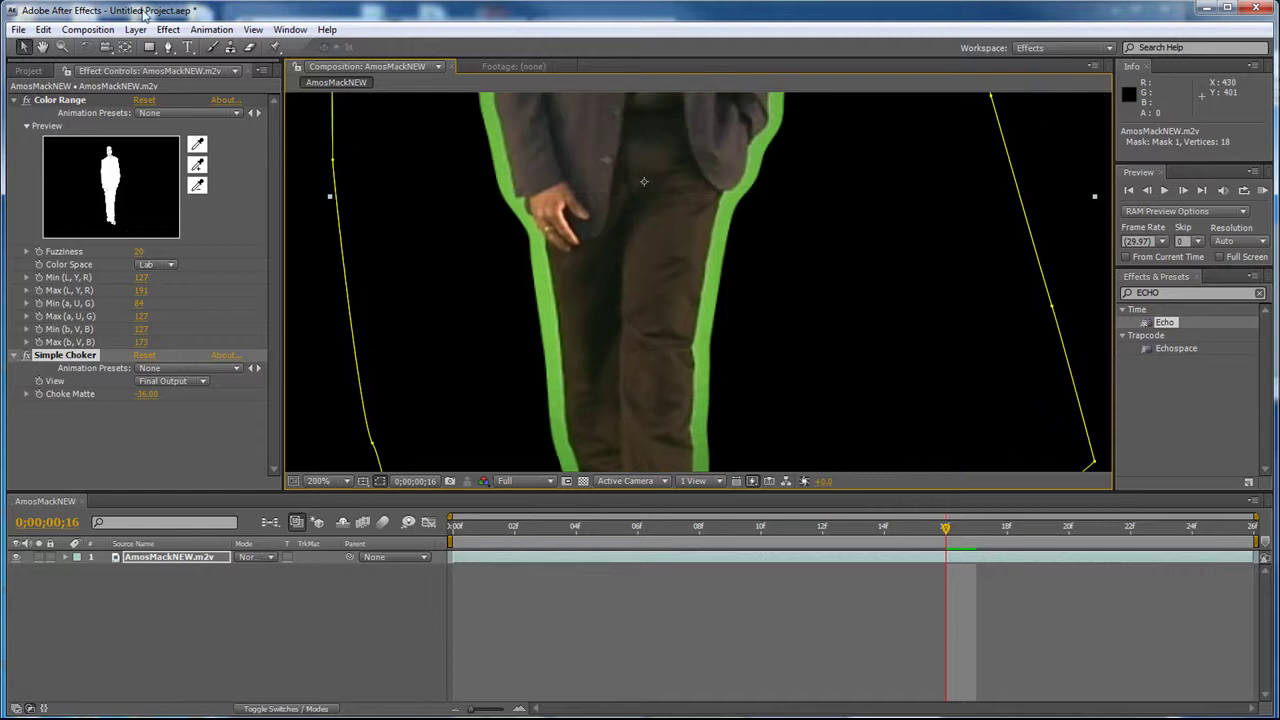
pyautogui.click(168, 29)
# - Apply Keylight (1.2) and sample the green border as its Screen Colour
pyautogui.moveTo(375, 395)
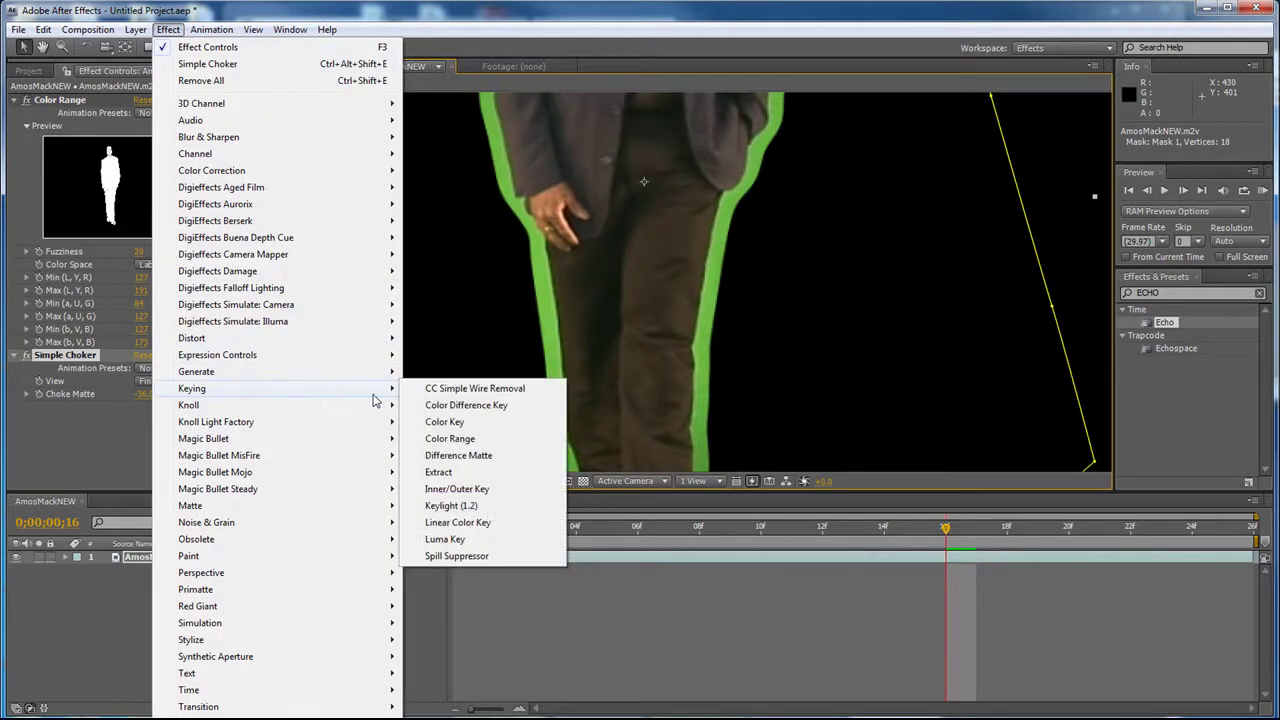
pyautogui.click(451, 505)
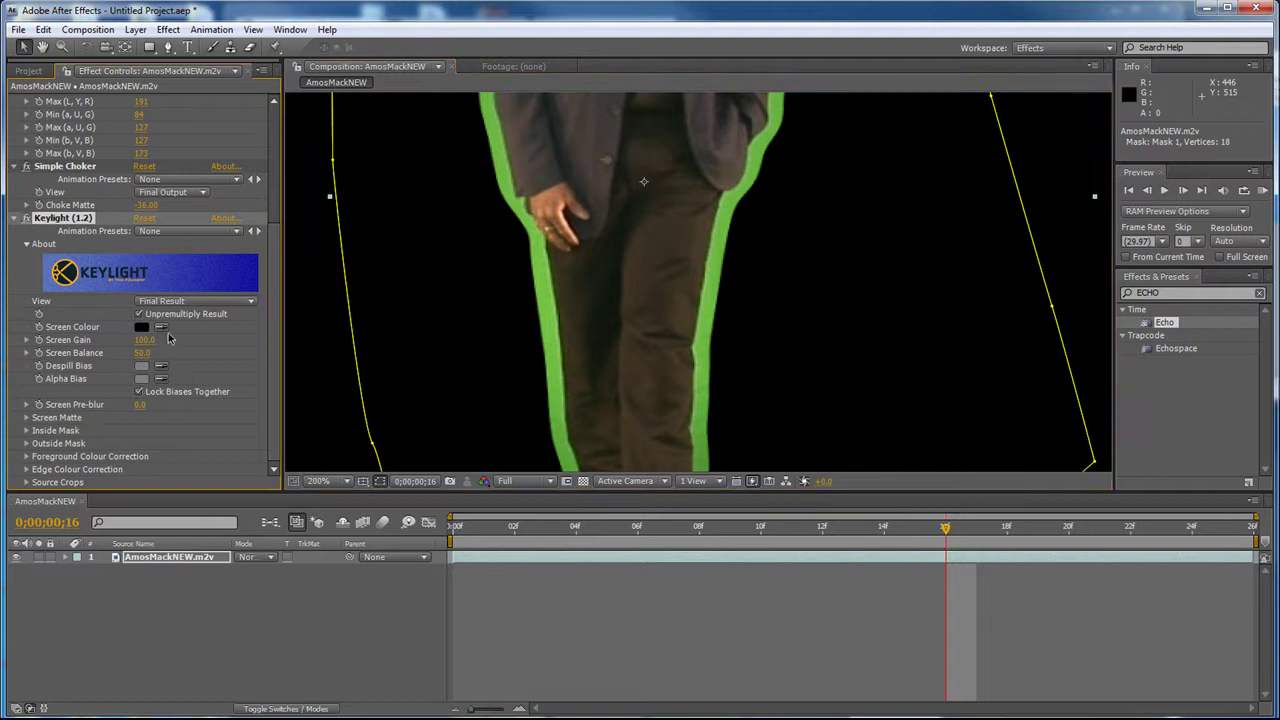
pyautogui.click(161, 328)
pyautogui.click(549, 288)
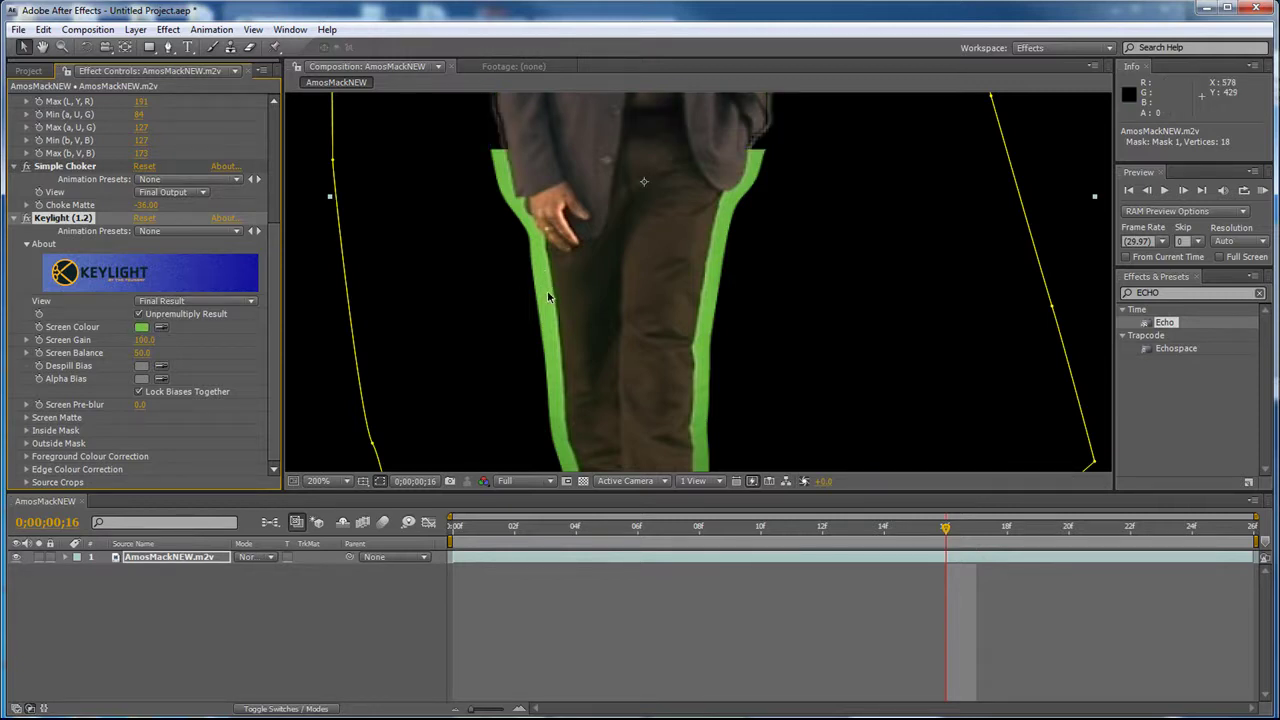
# - Zoom out to frame the whole man and set Keylight's View to Screen Matte
pyautogui.press(',')
pyautogui.moveTo(590, 253); pyautogui.dragTo(586, 436)
pyautogui.click(158, 301)
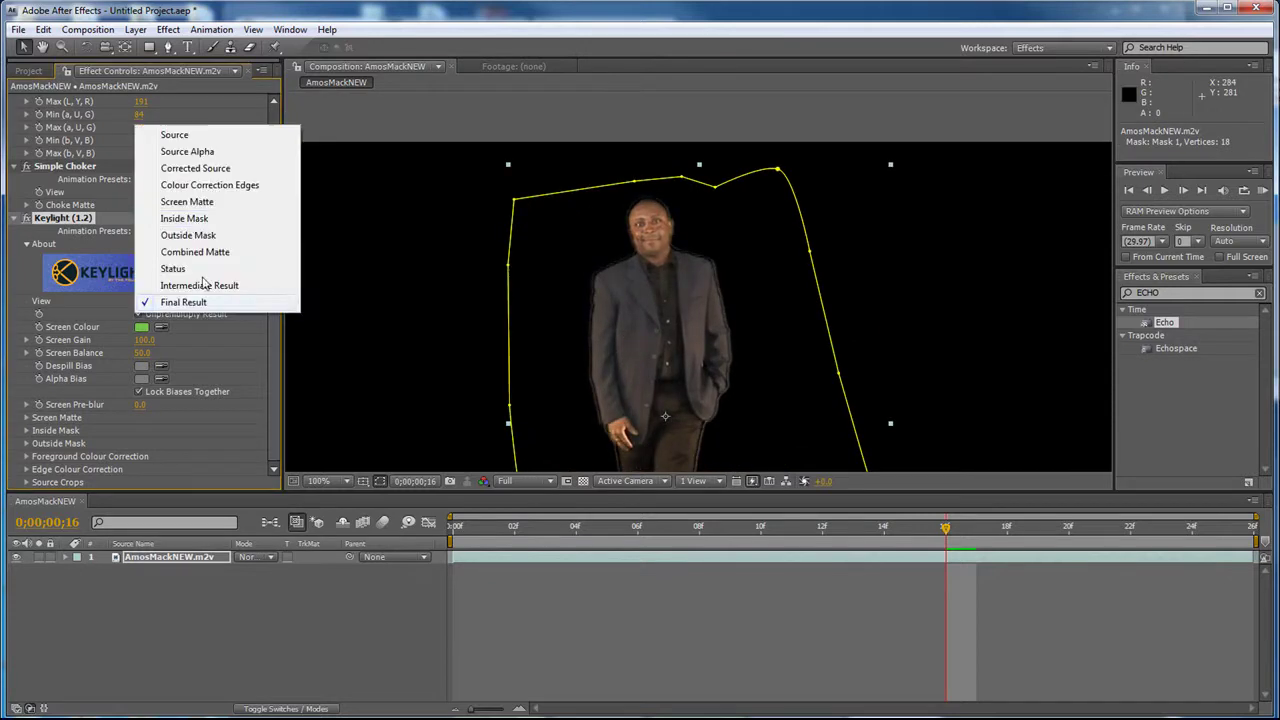
pyautogui.click(187, 201)
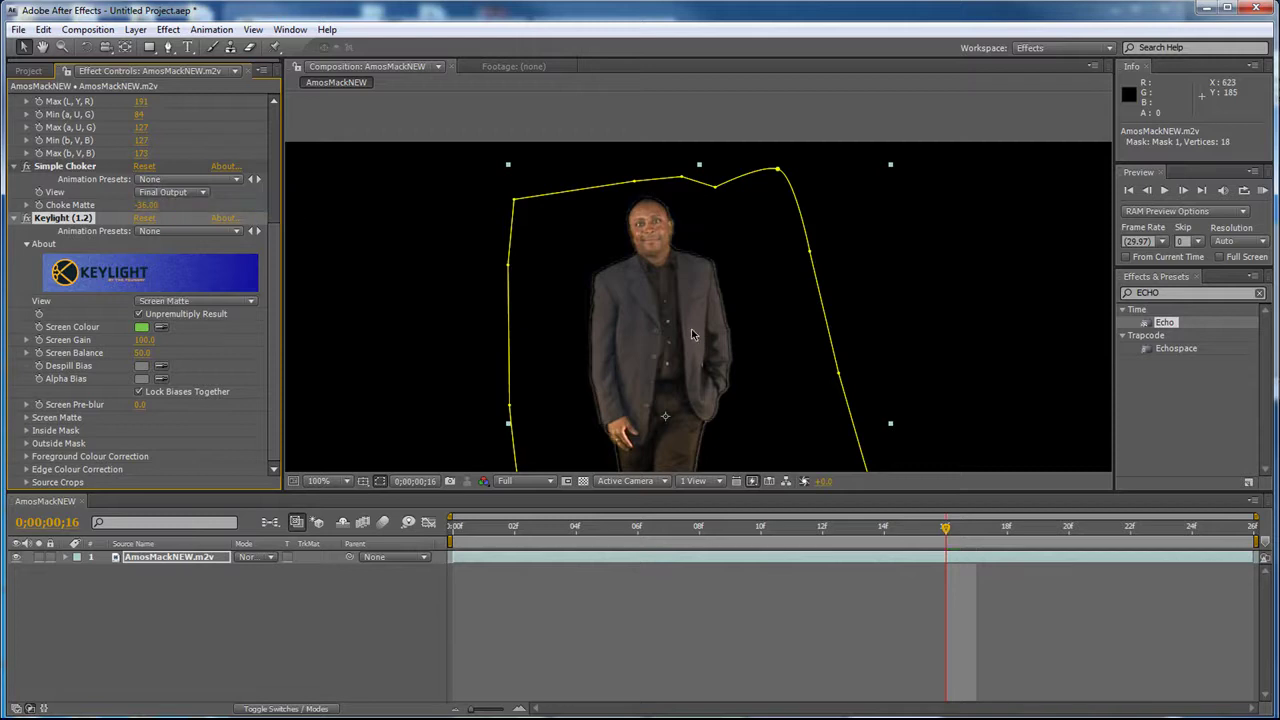
# - Set Keylight's Screen Pre-blur to 2.0 and expand its Screen Matte group
pyautogui.moveTo(694, 350); pyautogui.dragTo(688, 162)
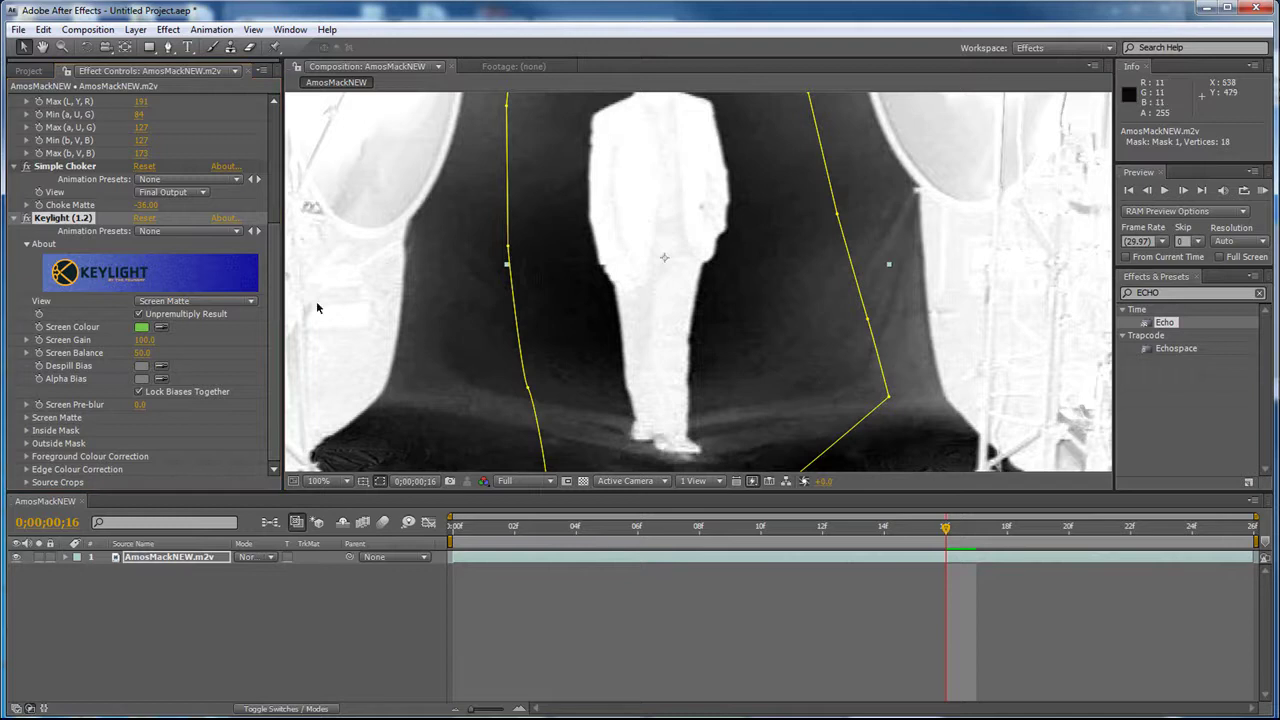
pyautogui.click(140, 405)
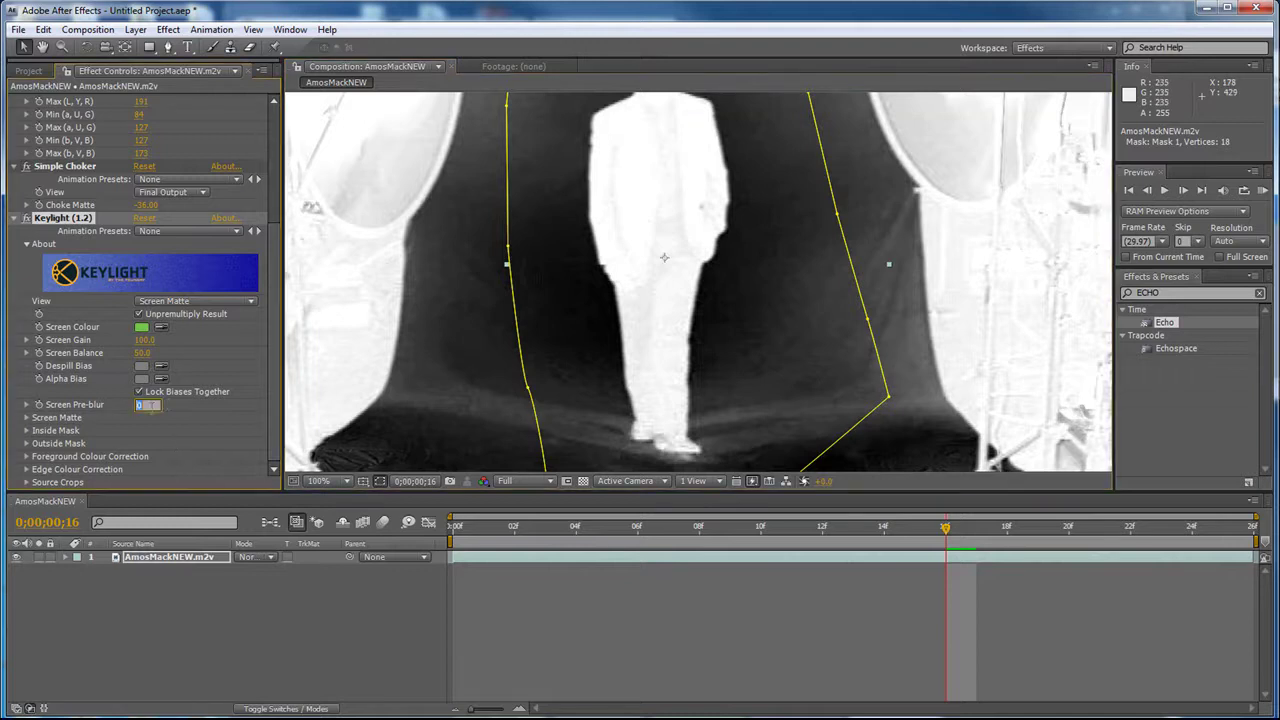
pyautogui.write('2.0')
pyautogui.press('Return')
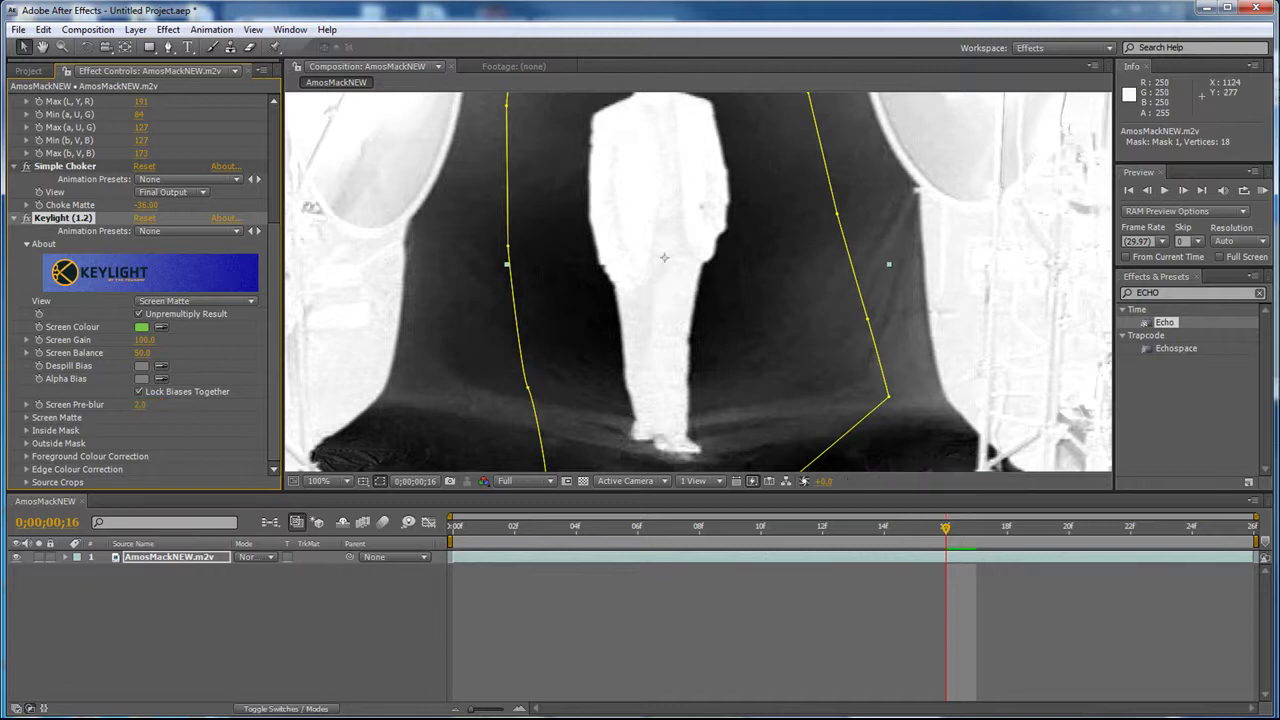
pyautogui.click(26, 418)
# - Raise Keylight's Clip Black to 31.6 and Clip White to 60.0, panning to check the matte
pyautogui.scroll(-1, 30, 422)
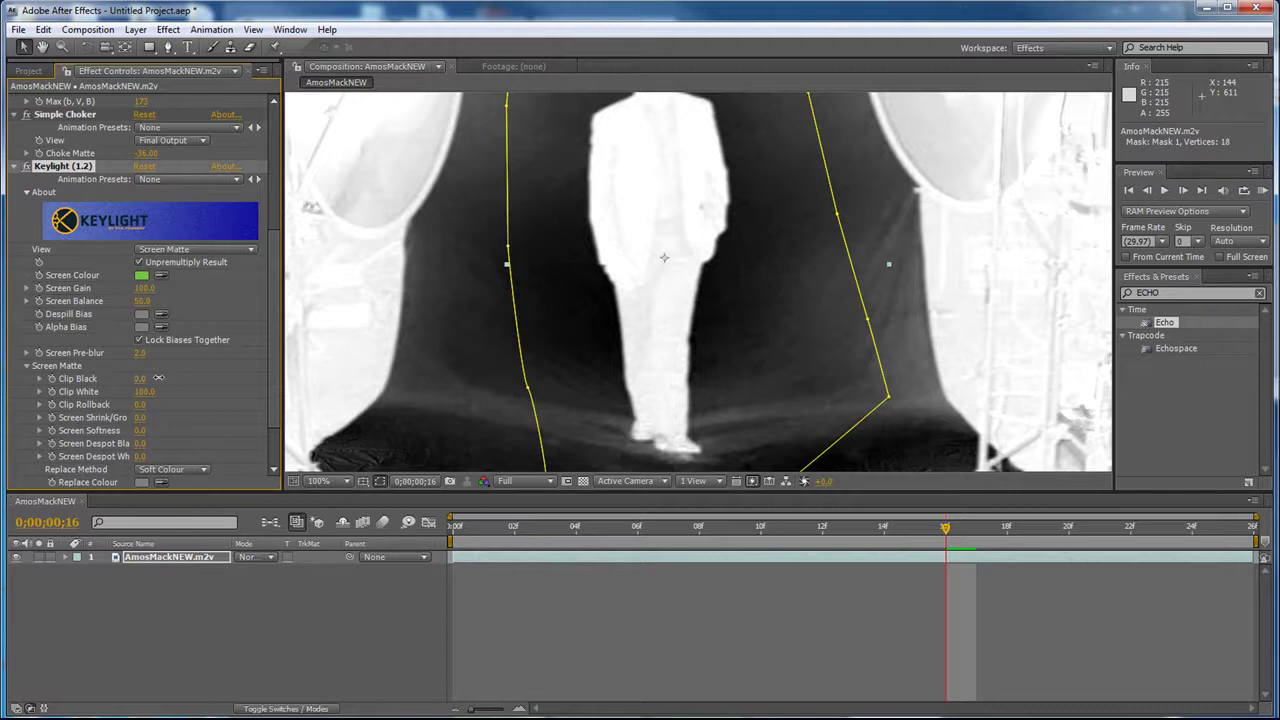
pyautogui.moveTo(160, 378); pyautogui.dragTo(160, 378)
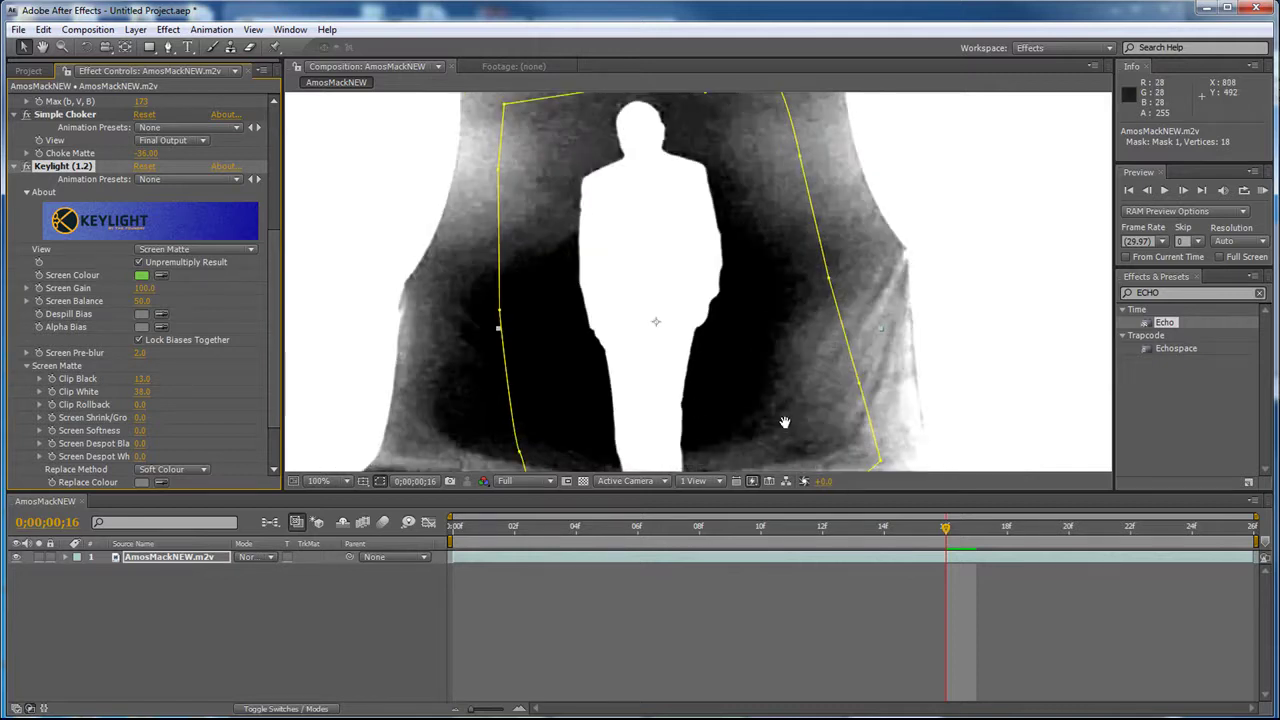
pyautogui.click(40, 380)
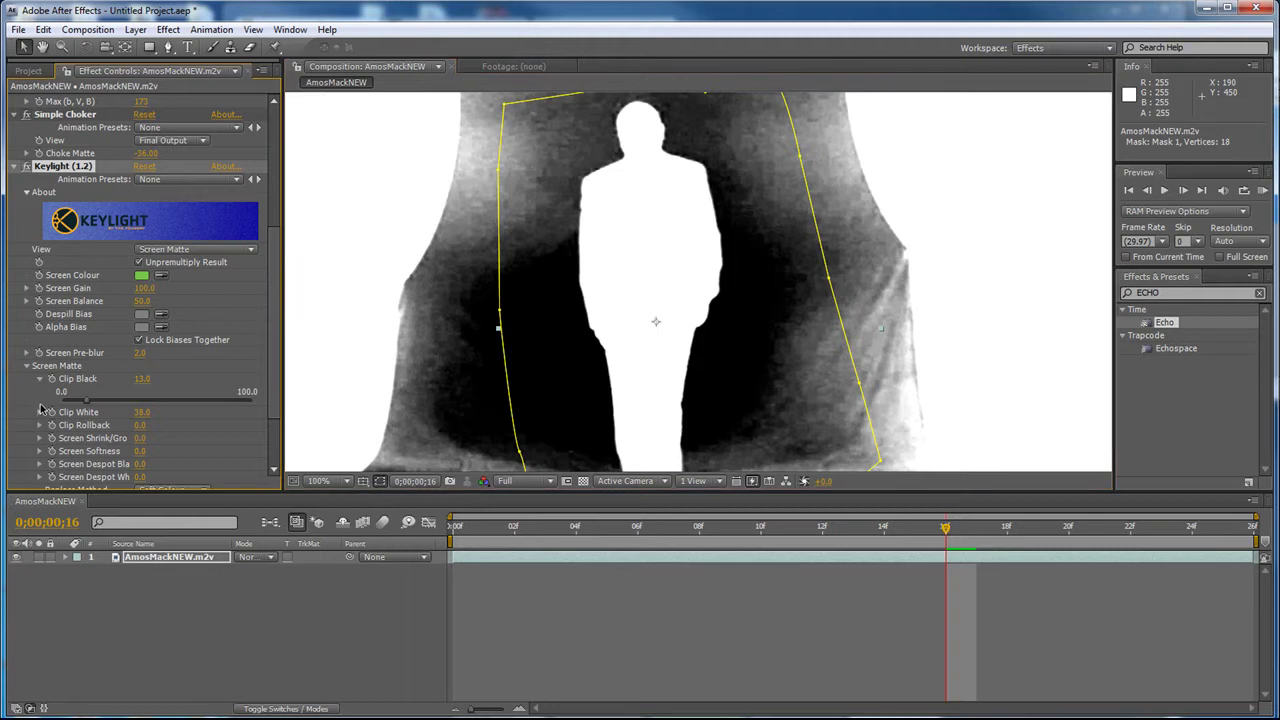
pyautogui.click(40, 412)
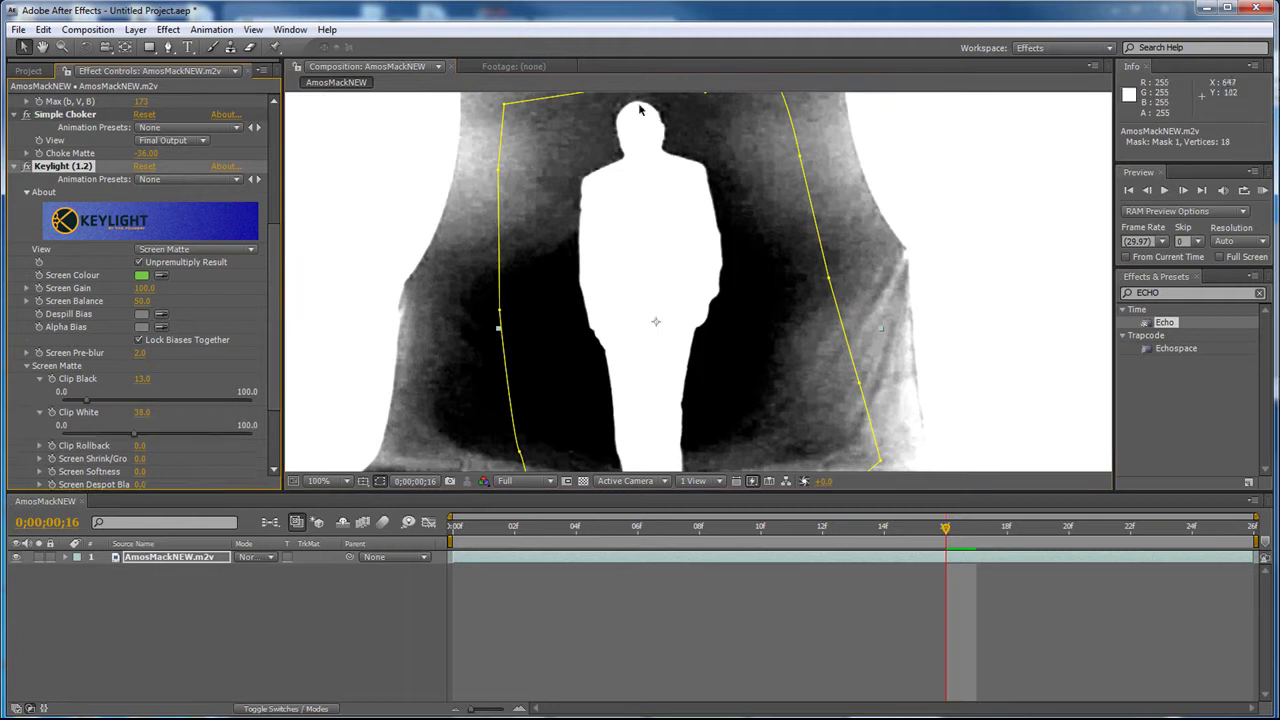
pyautogui.scroll(-2, 660, 272)
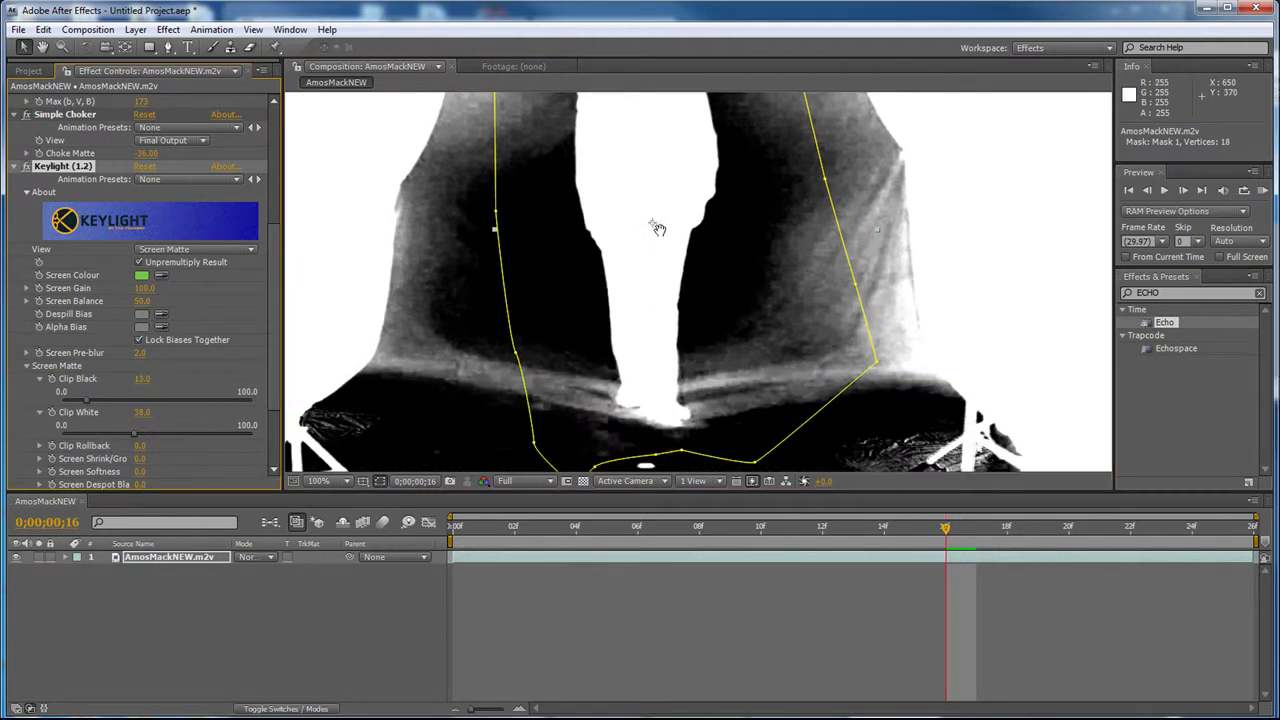
pyautogui.moveTo(90, 401); pyautogui.dragTo(92, 401)
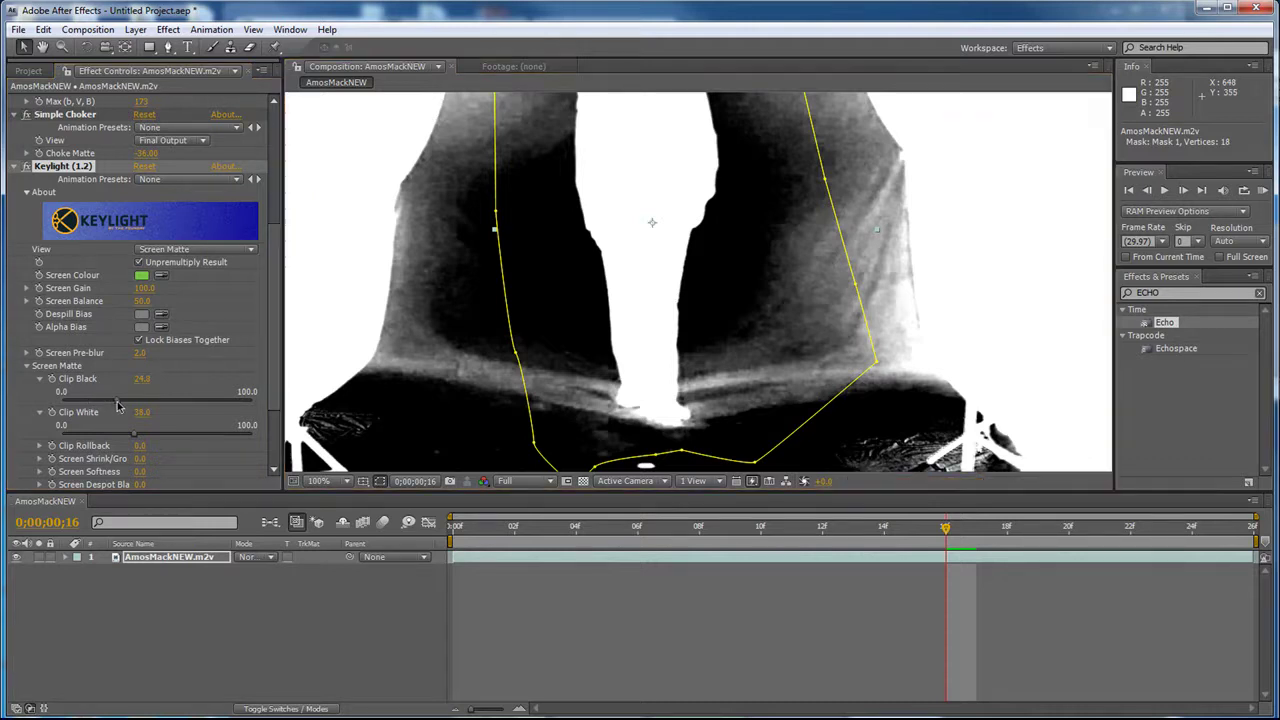
pyautogui.moveTo(108, 407); pyautogui.dragTo(126, 407)
pyautogui.moveTo(545, 278); pyautogui.dragTo(552, 373)
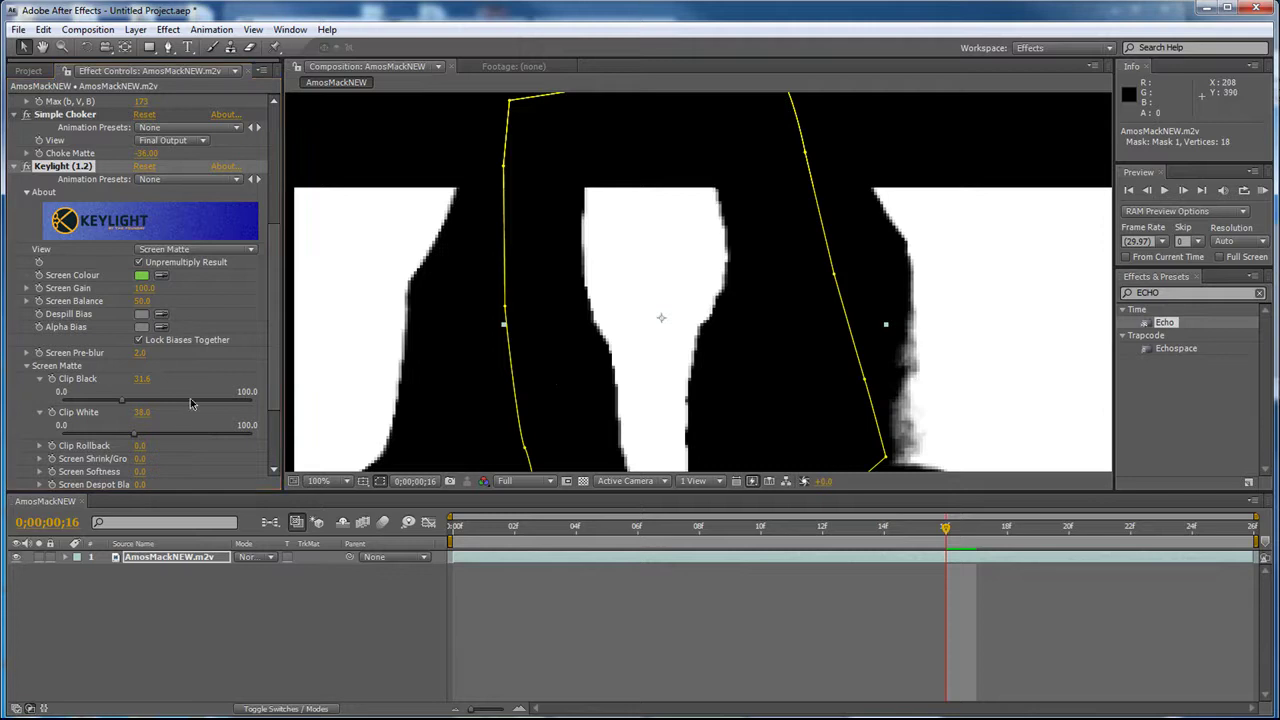
pyautogui.moveTo(135, 440); pyautogui.dragTo(175, 438)
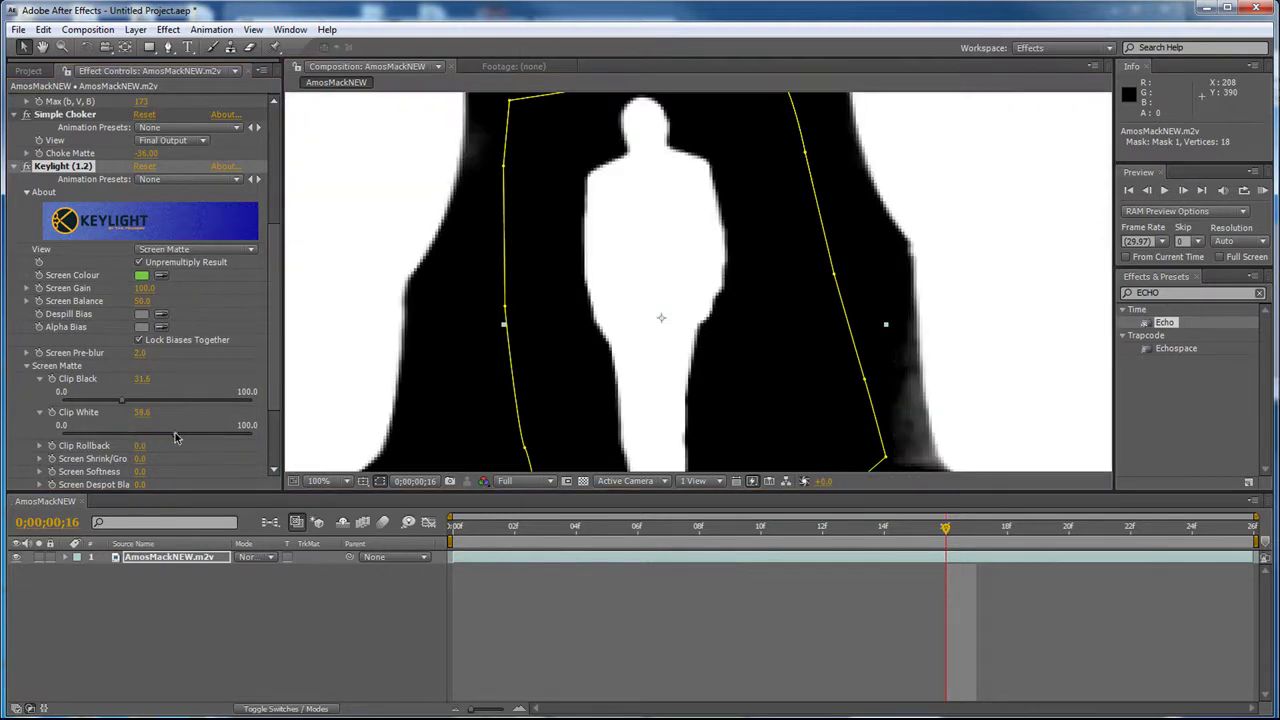
pyautogui.moveTo(614, 380); pyautogui.dragTo(623, 251)
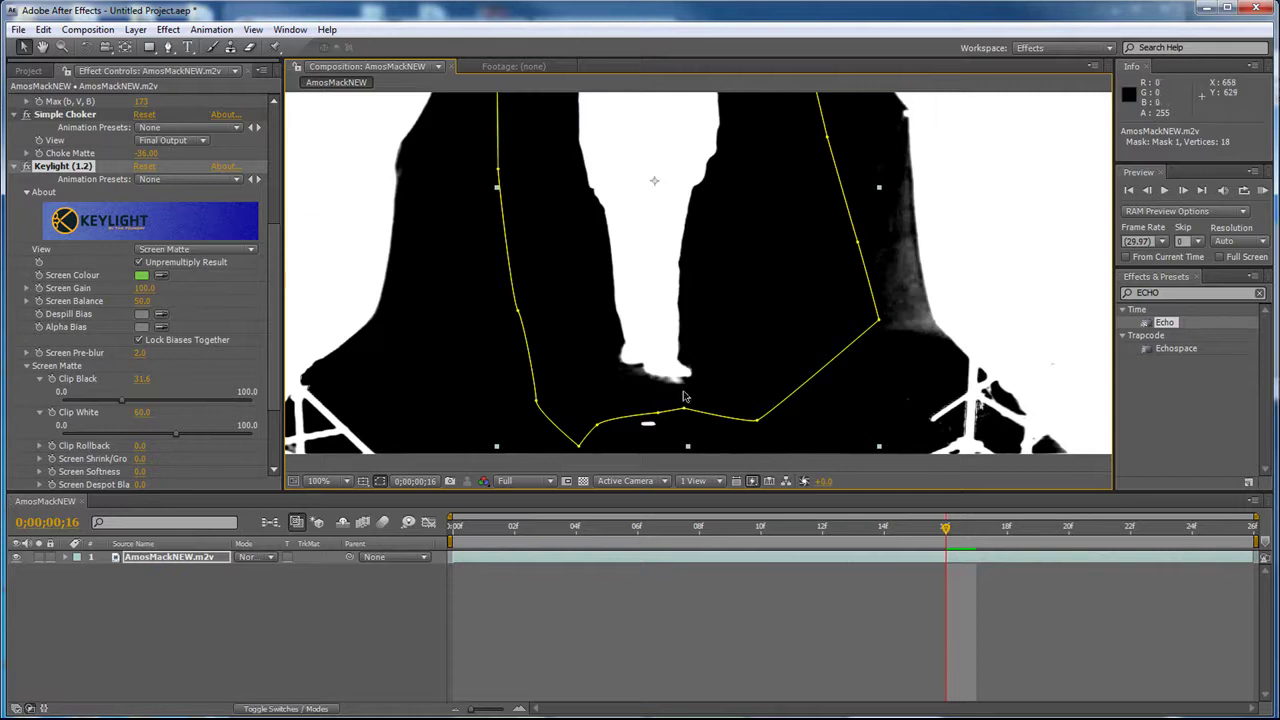
# - Switch Keylight's View to Final Result
pyautogui.click(174, 252)
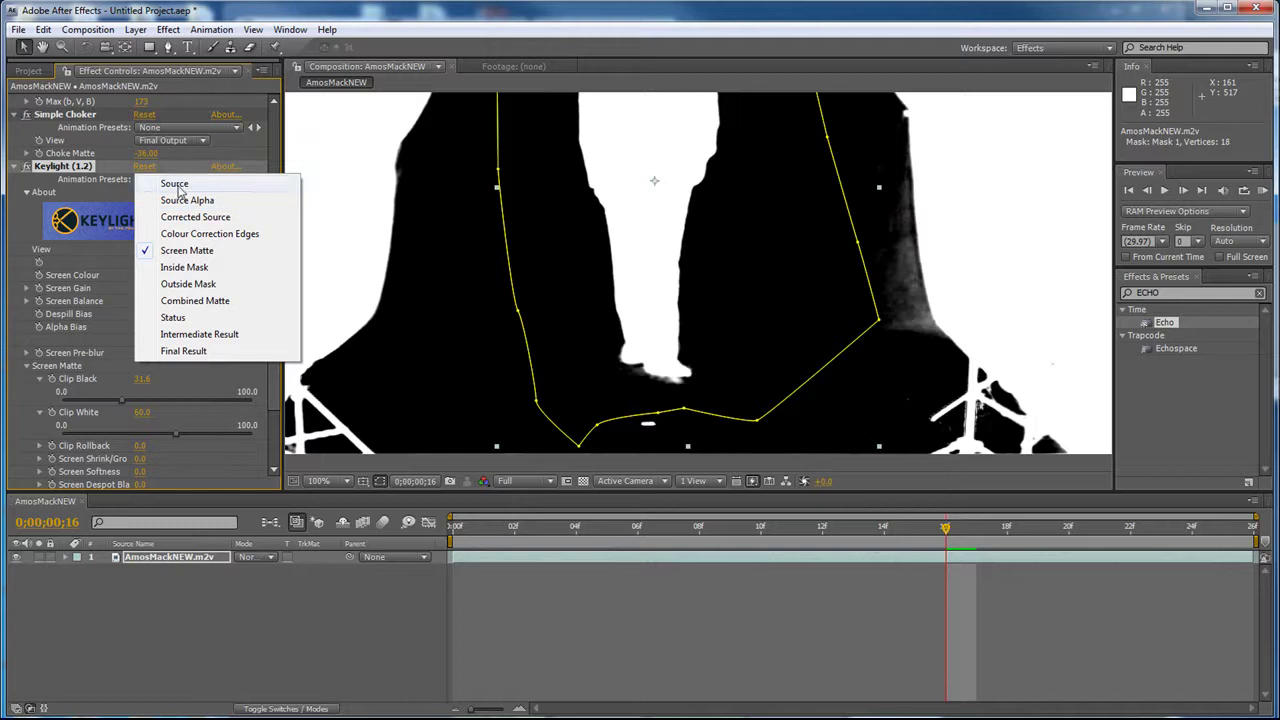
pyautogui.click(196, 350)
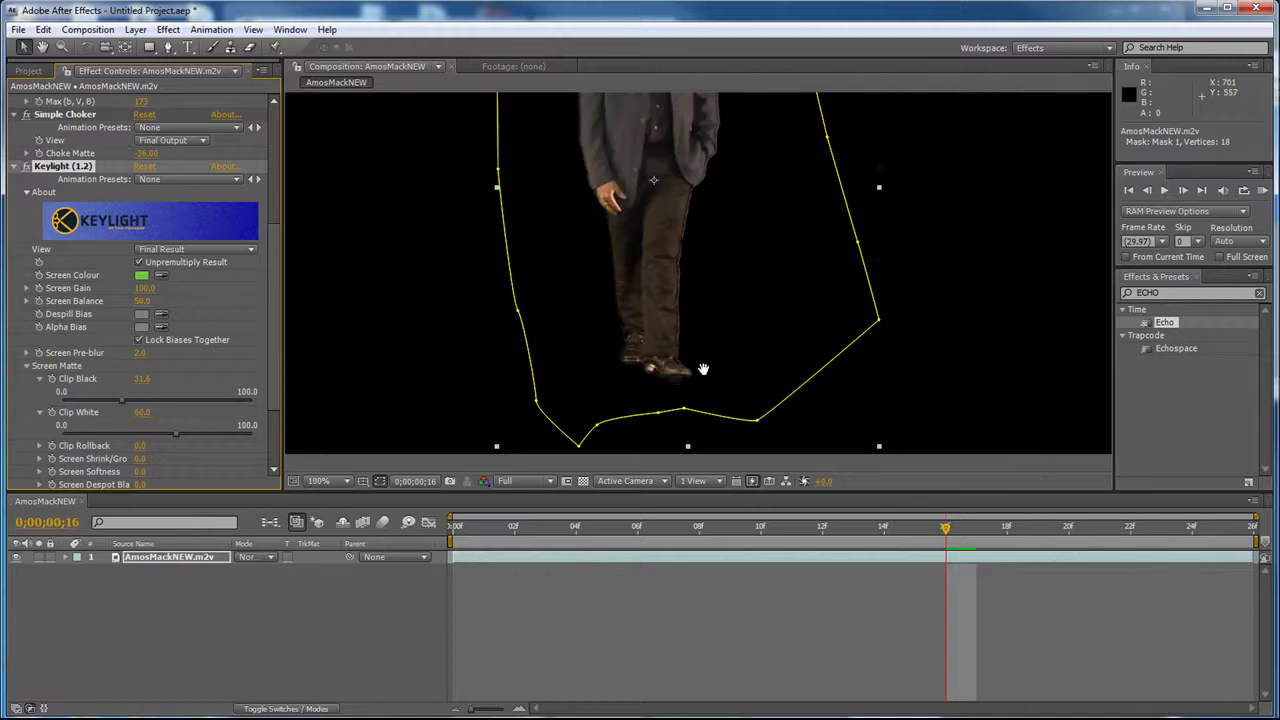
pyautogui.scroll(5, 712, 415)
pyautogui.scroll(-2, 729, 363)
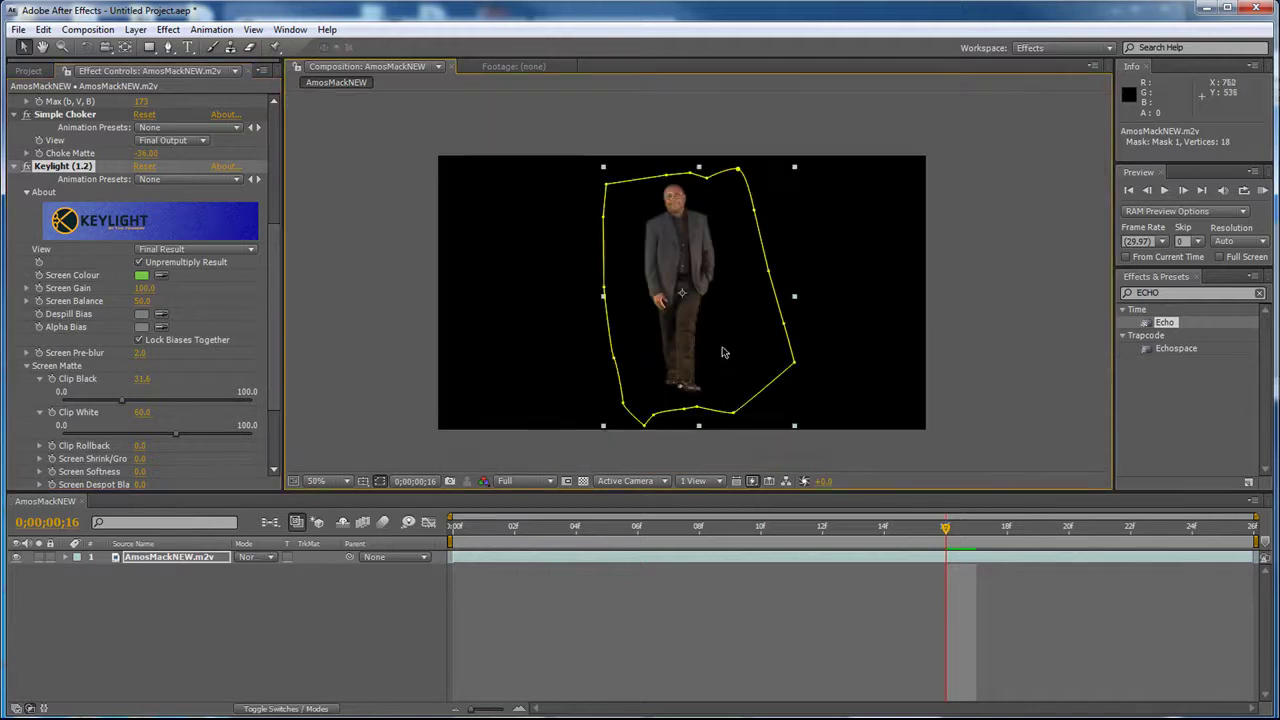
# - Create a cyan solid layer and move it beneath the actor footage
pyautogui.rightClick(111, 598)
pyautogui.moveTo(148, 608)
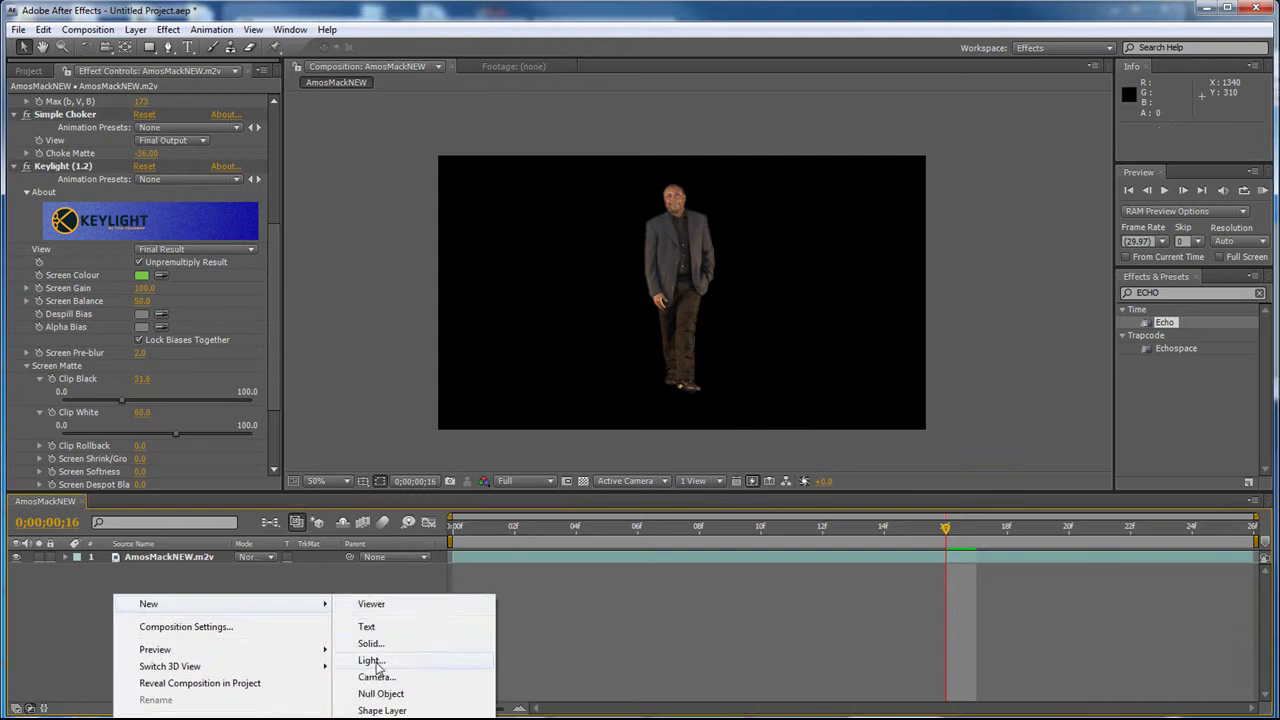
pyautogui.click(370, 643)
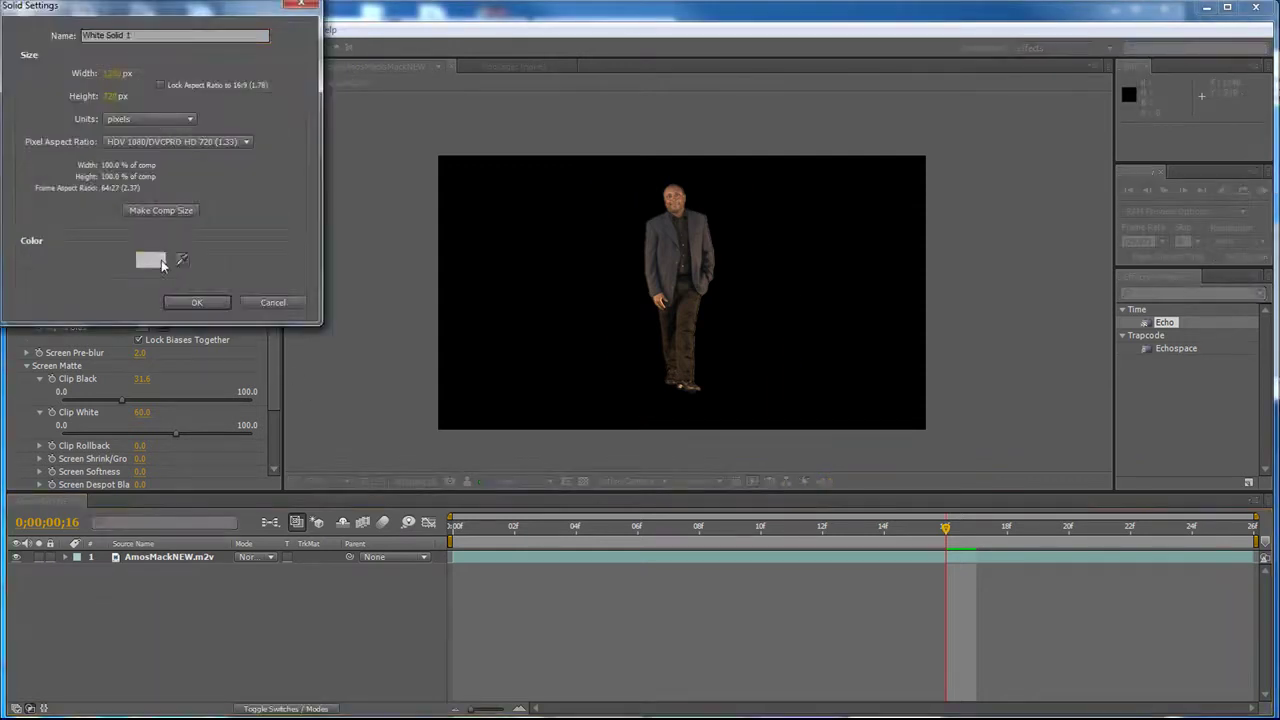
pyautogui.click(162, 264)
pyautogui.click(234, 140)
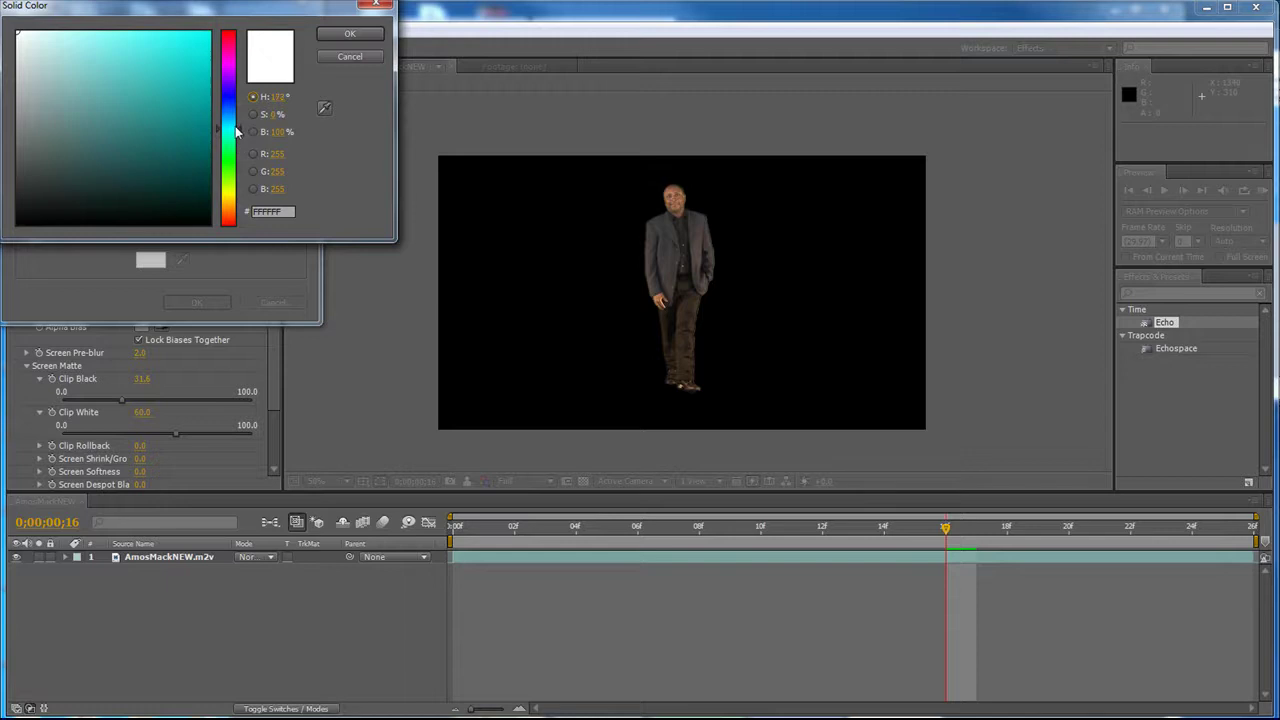
pyautogui.click(208, 33)
pyautogui.click(350, 33)
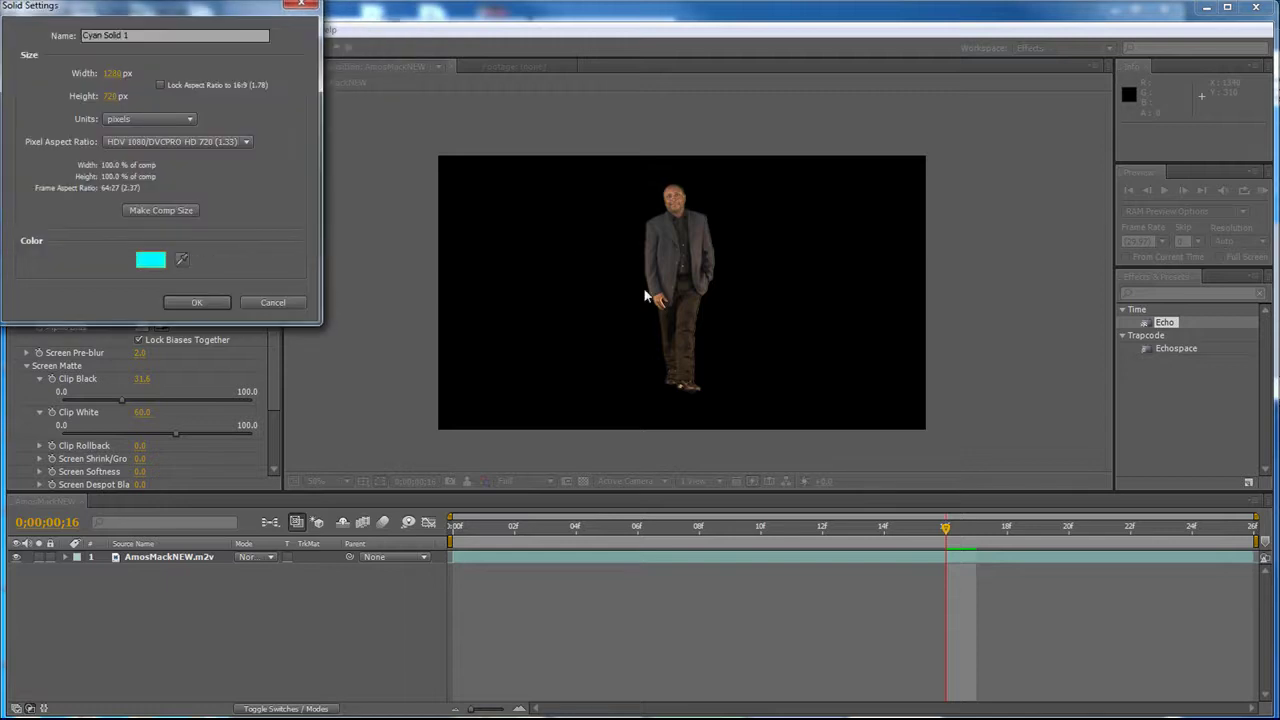
pyautogui.click(197, 302)
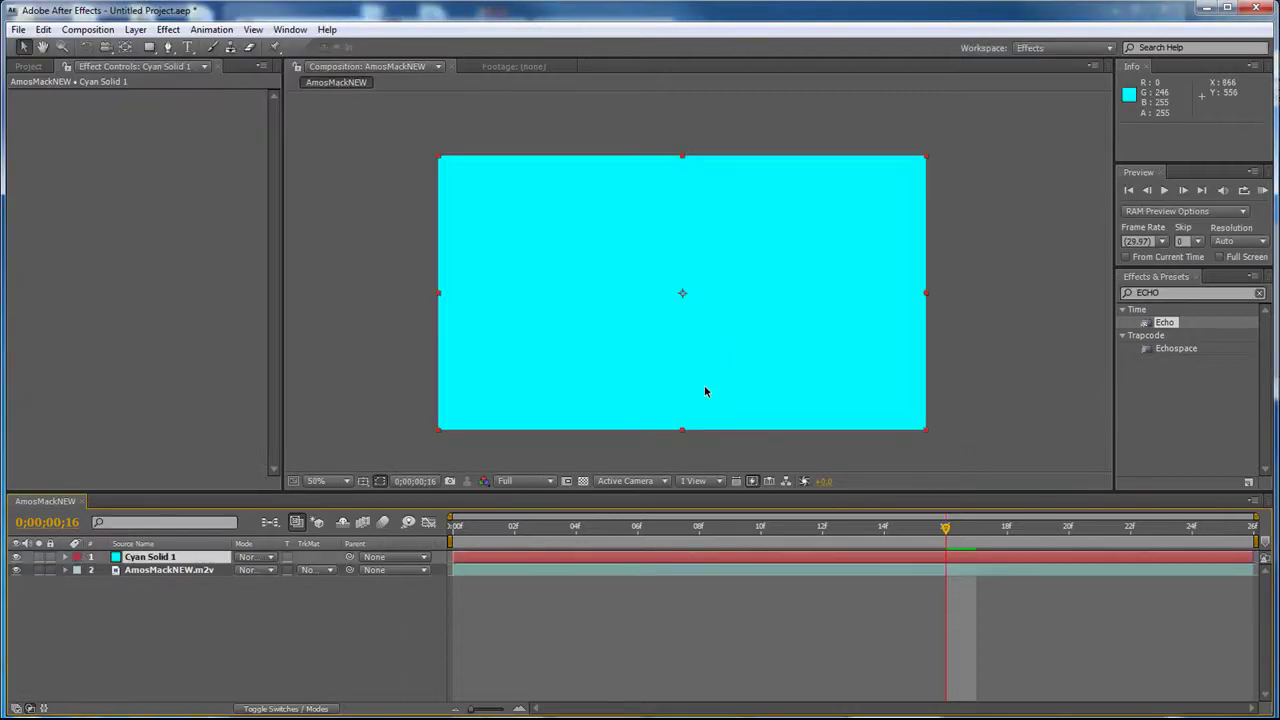
pyautogui.hotkey('ctrl', '[')
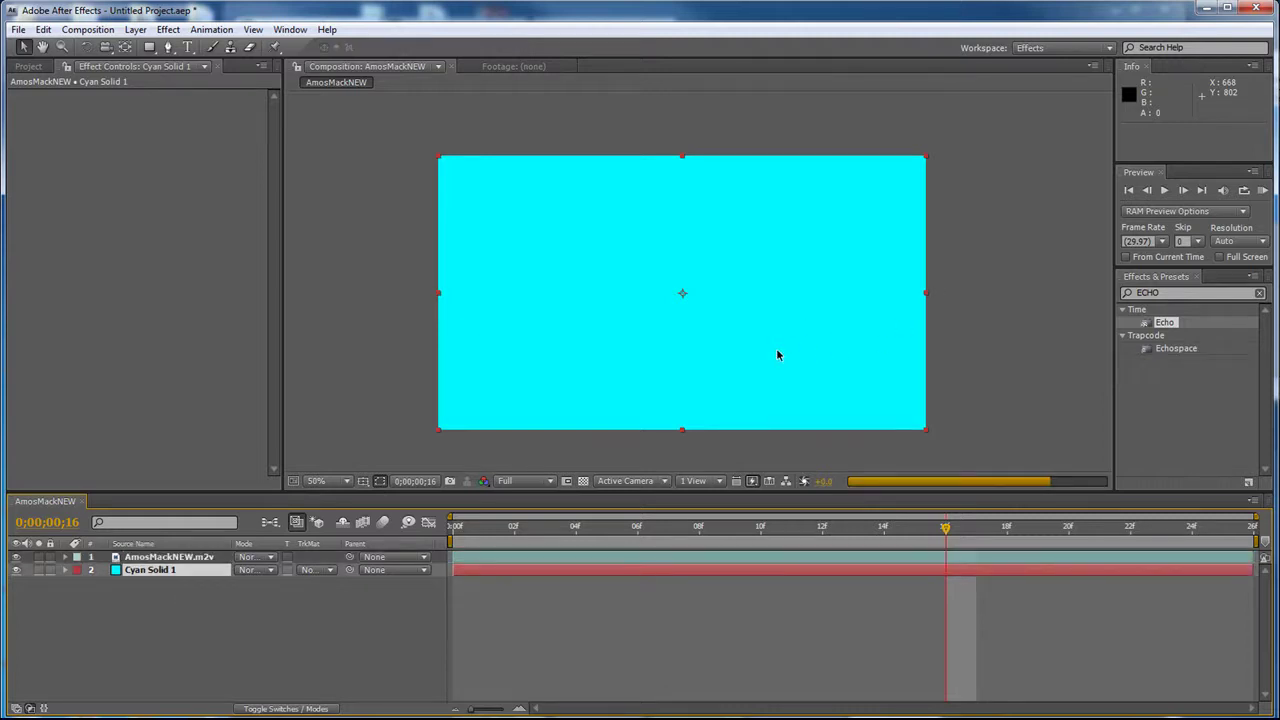
pyautogui.press('/')
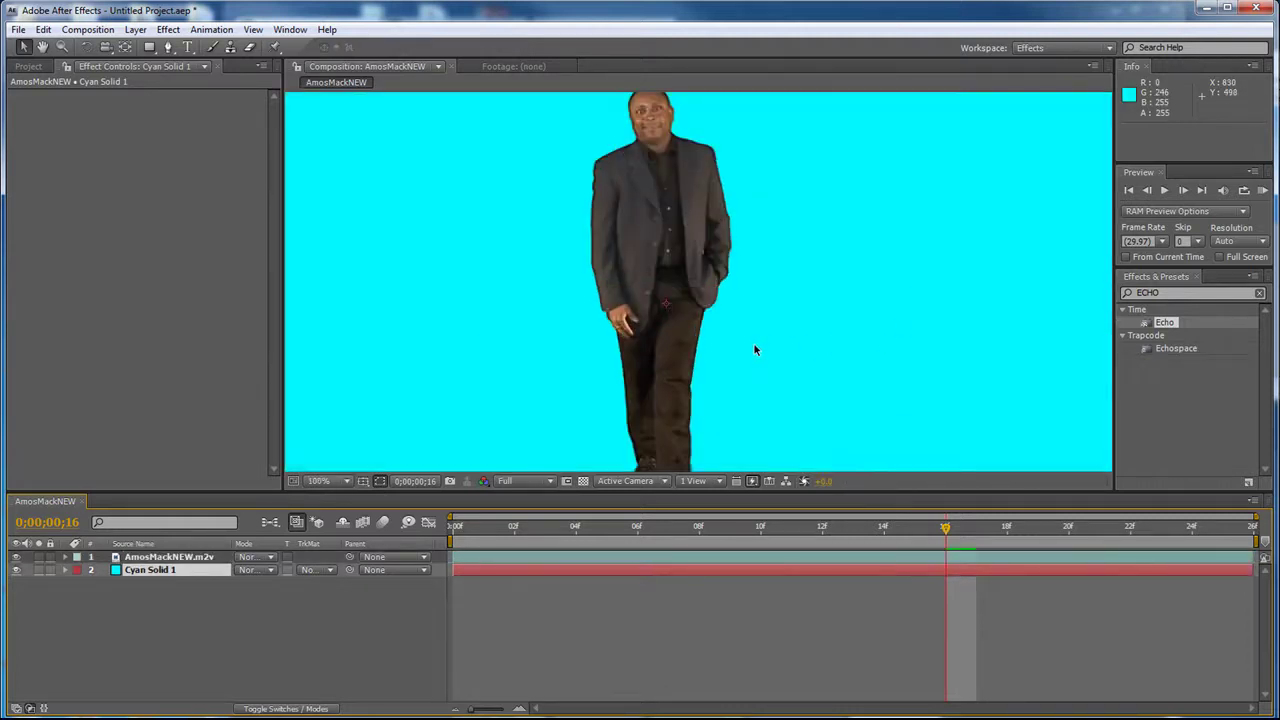
pyautogui.moveTo(770, 334); pyautogui.dragTo(770, 378)
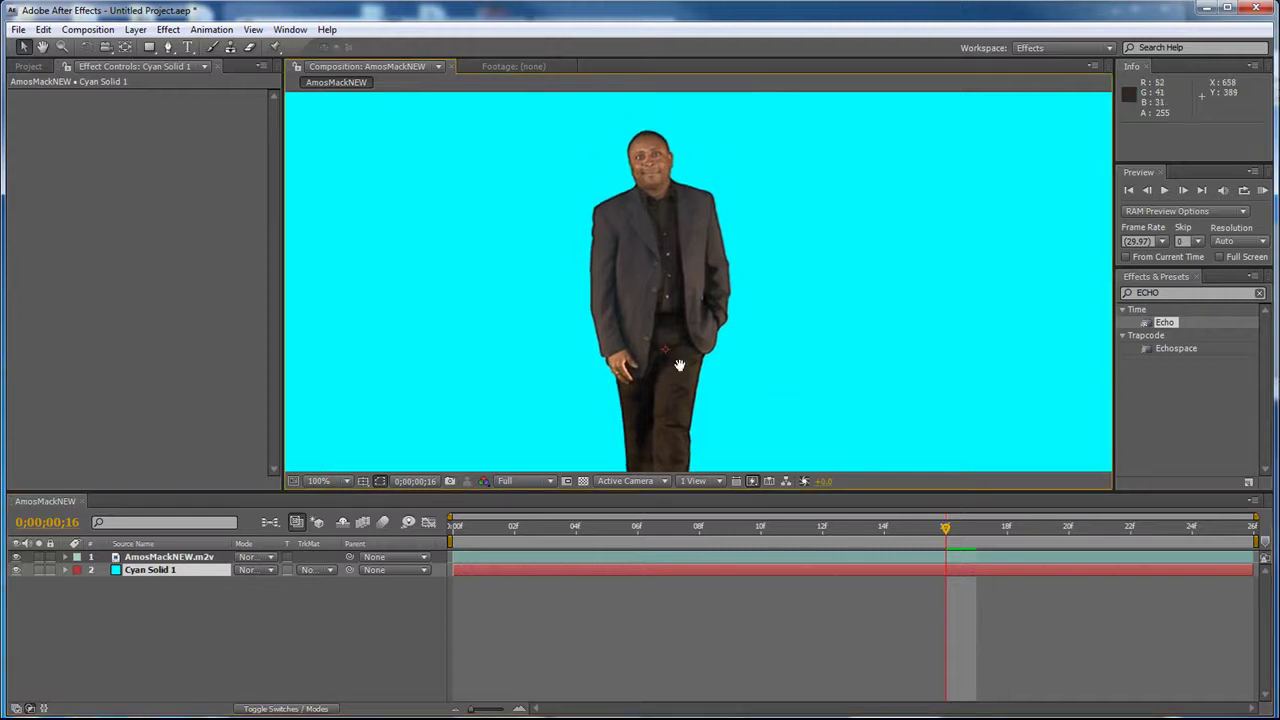
pyautogui.moveTo(678, 365); pyautogui.dragTo(678, 240)
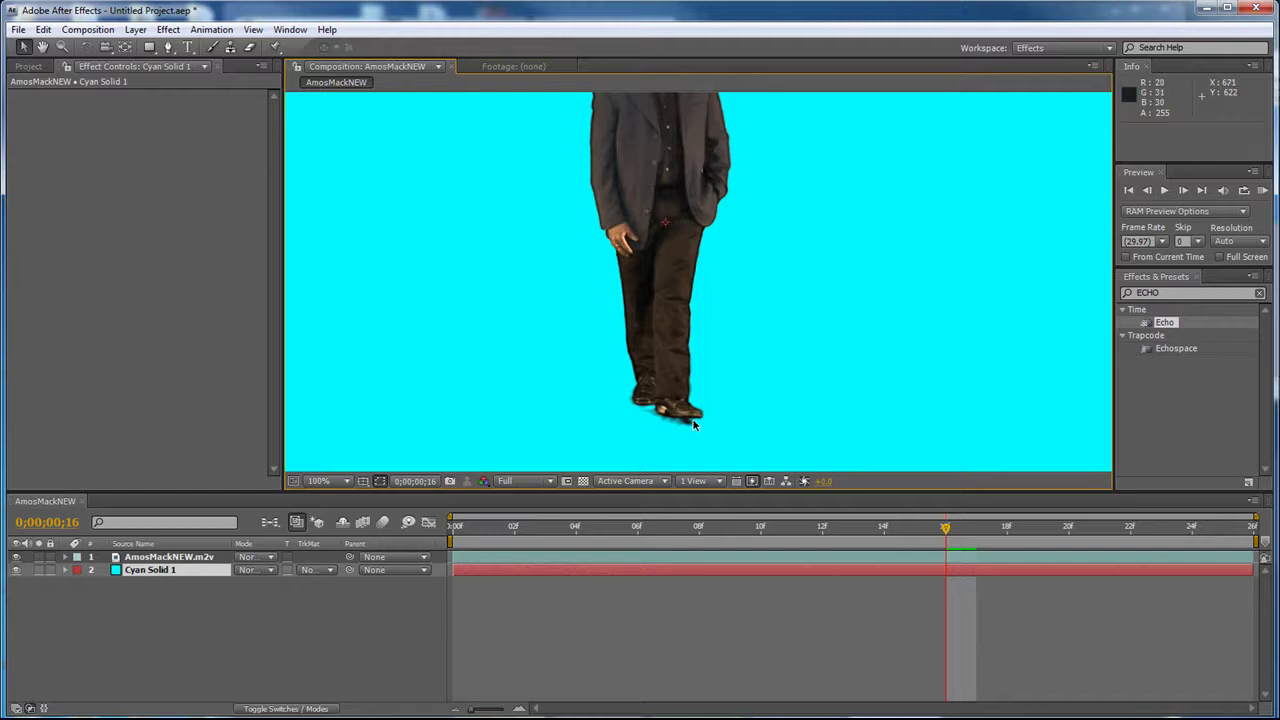
pyautogui.scroll(5, 690, 350)
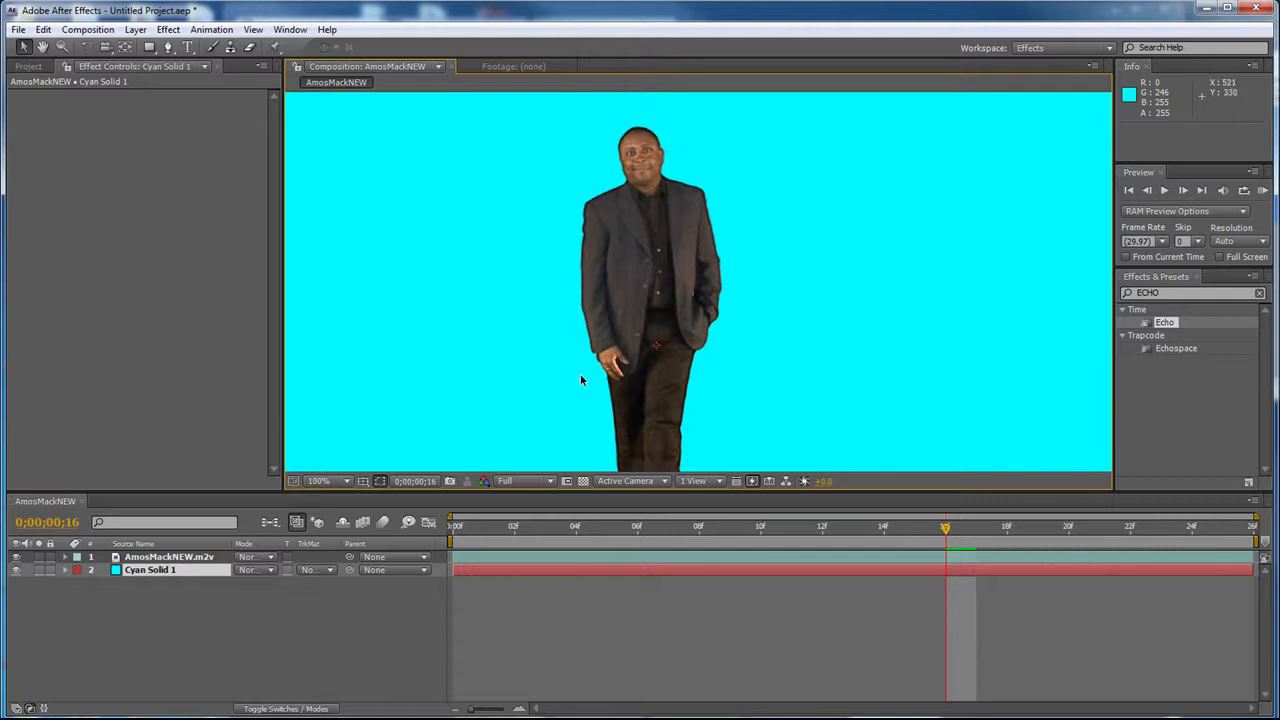
pyautogui.scroll(-5, 732, 287)
pyautogui.press(',')
pyautogui.press(',')
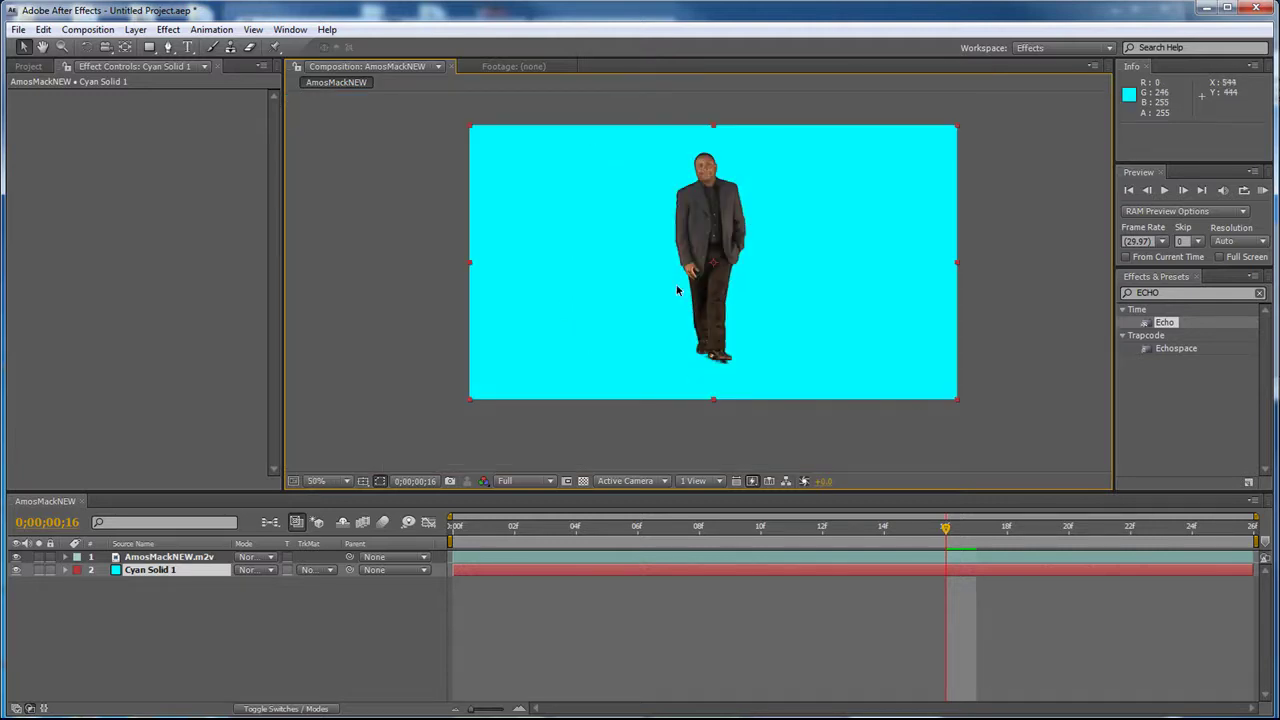
pyautogui.moveTo(677, 277); pyautogui.dragTo(655, 335)
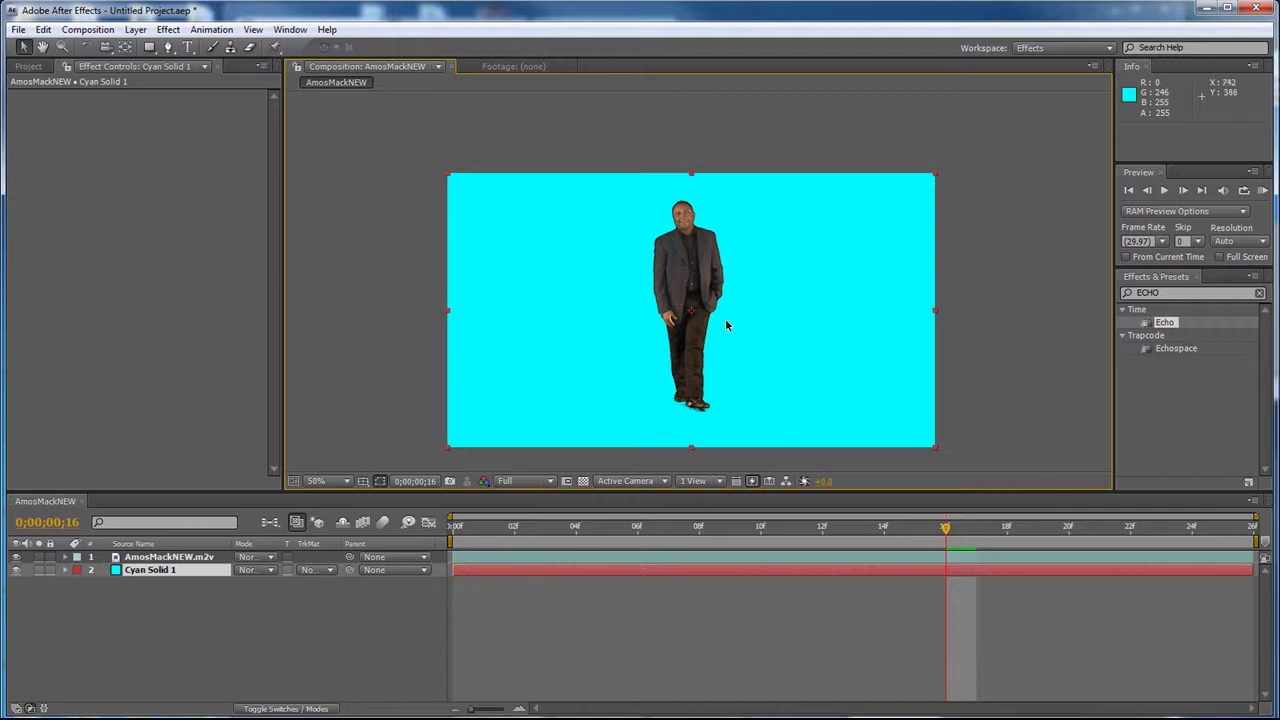
# - Bring Chrome forward and flip between the VisualFXtuts and Inside the Hive tabs, ending on the blog
pyautogui.hotkey('alt', 'Tab')
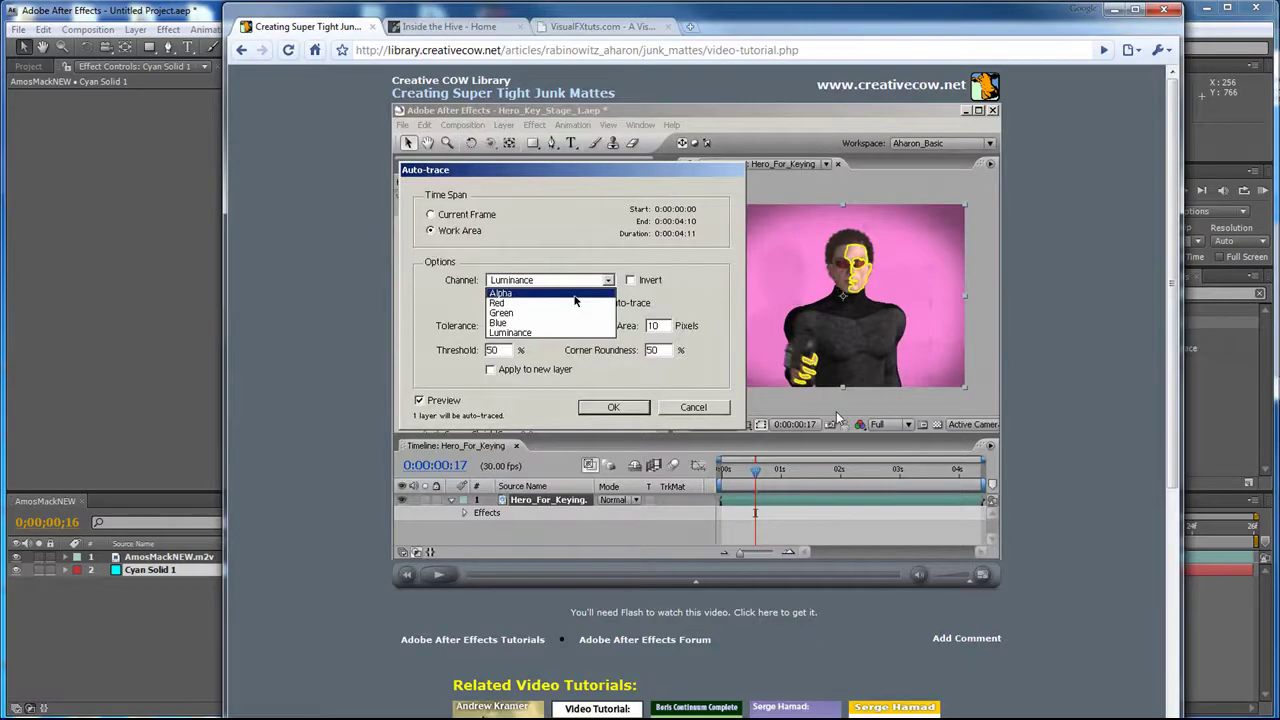
pyautogui.click(460, 27)
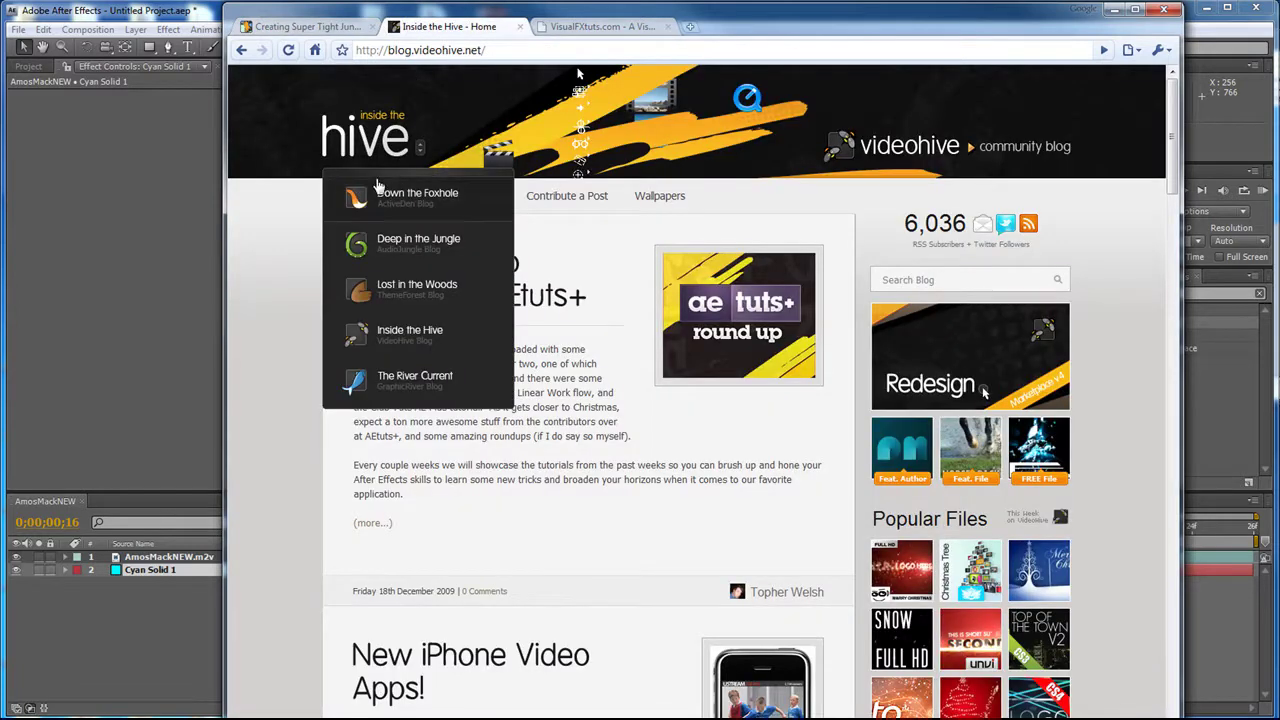
pyautogui.click(582, 27)
pyautogui.hotkey('ctrl', 'shift', 'Tab')
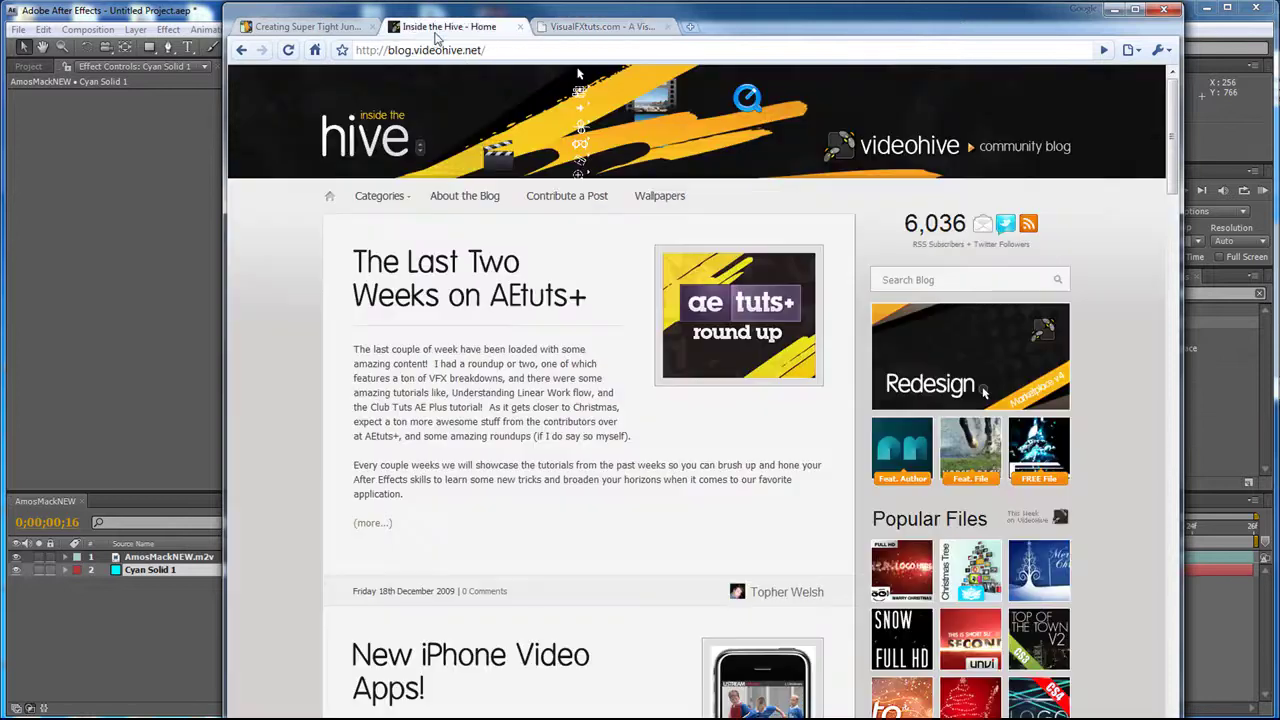